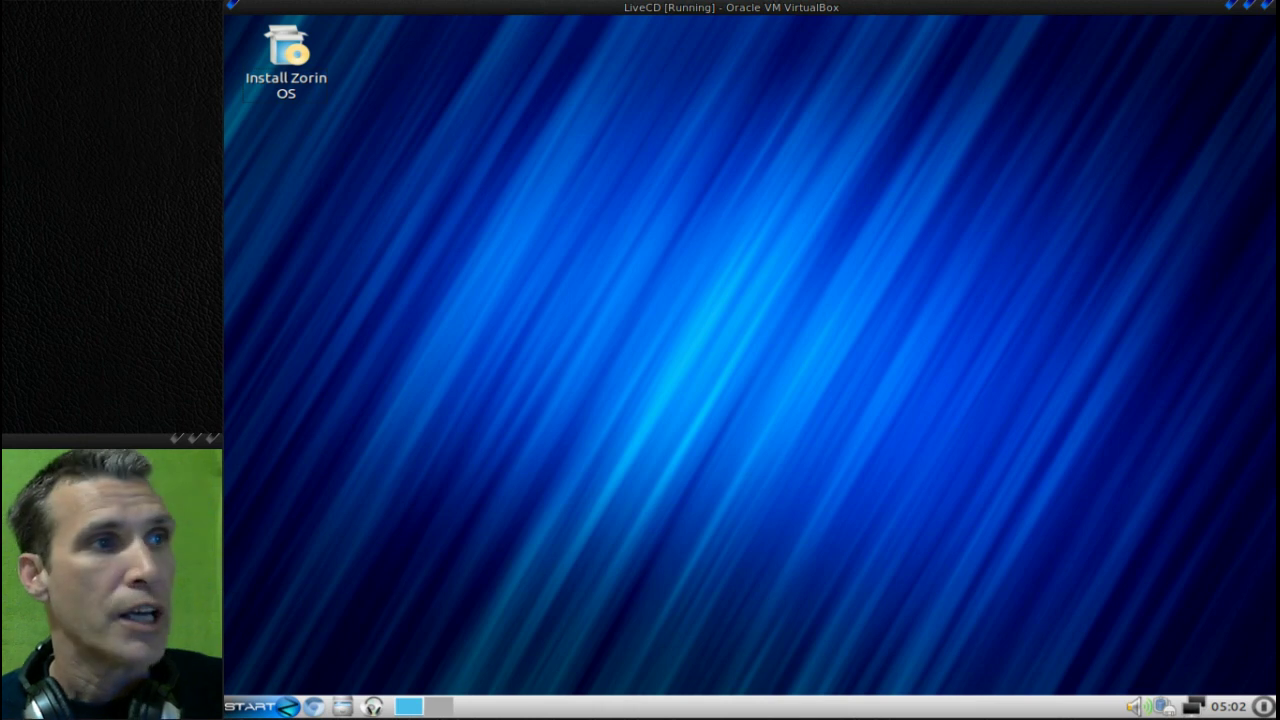
Step: Open the Zorin Internet Browser Manager to view the browsers it offers, then close it without installing any
left_click(262, 706)
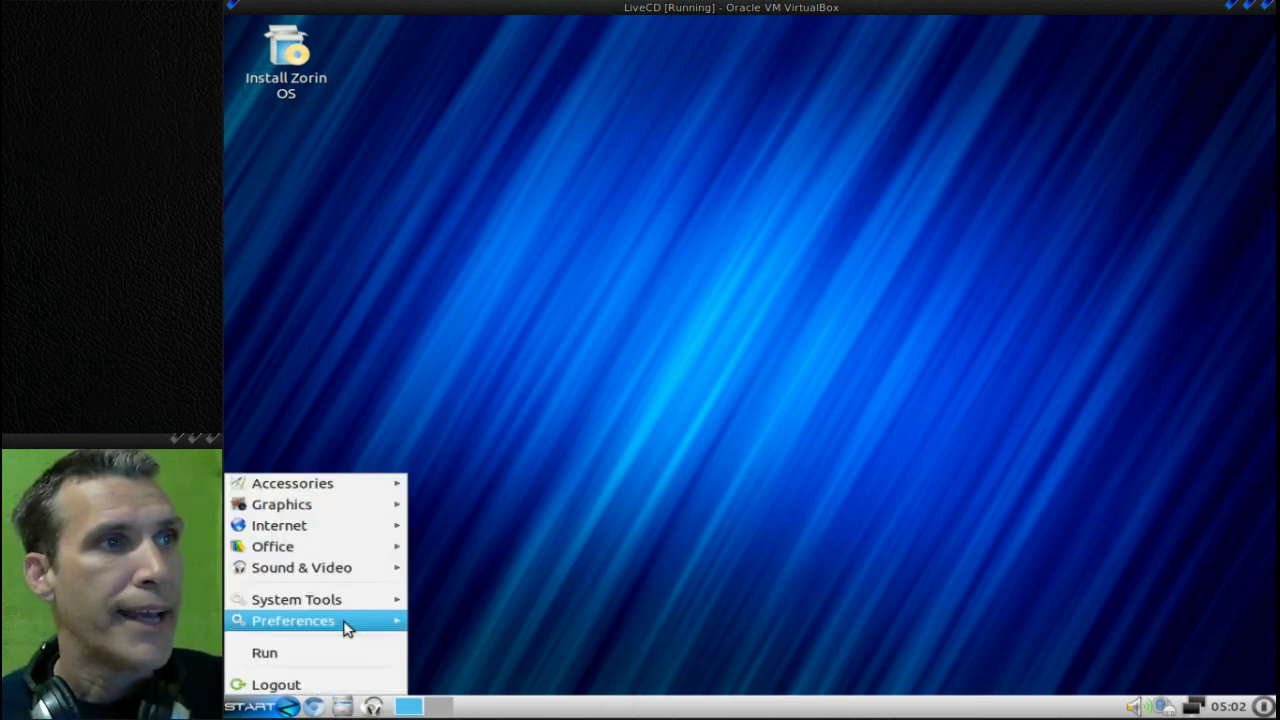
mouse_move(366, 601)
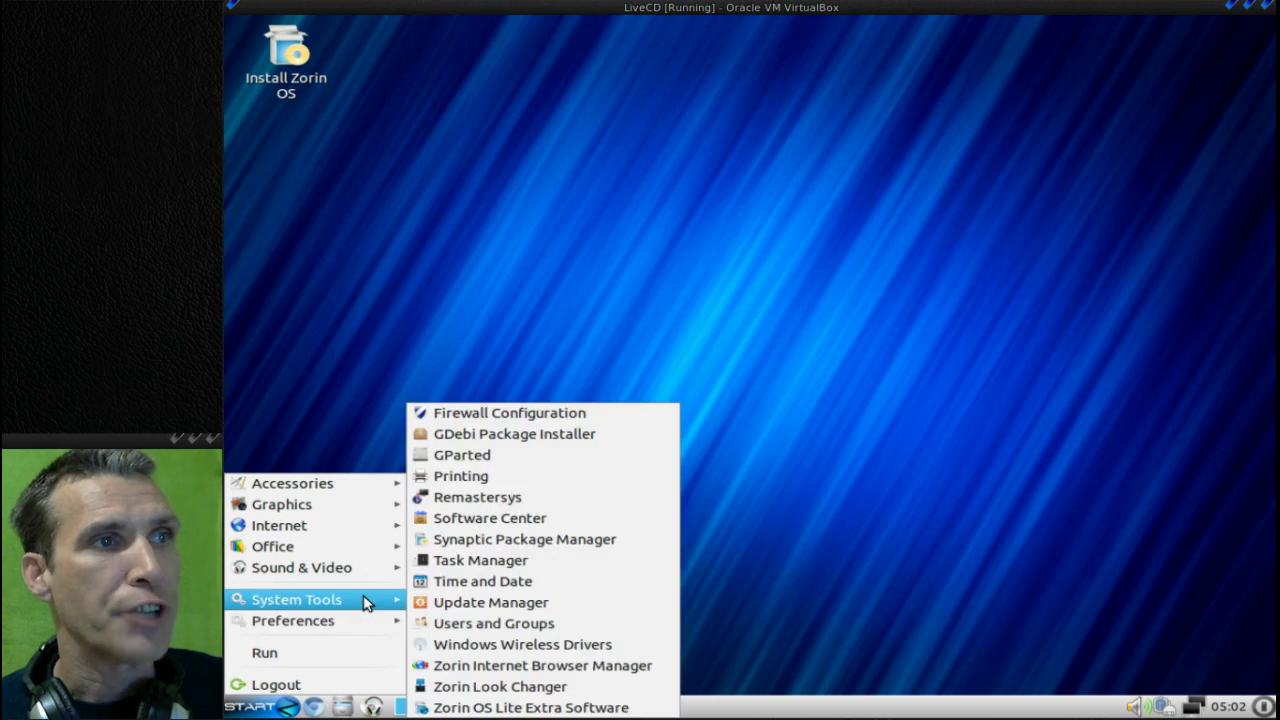
left_click(502, 668)
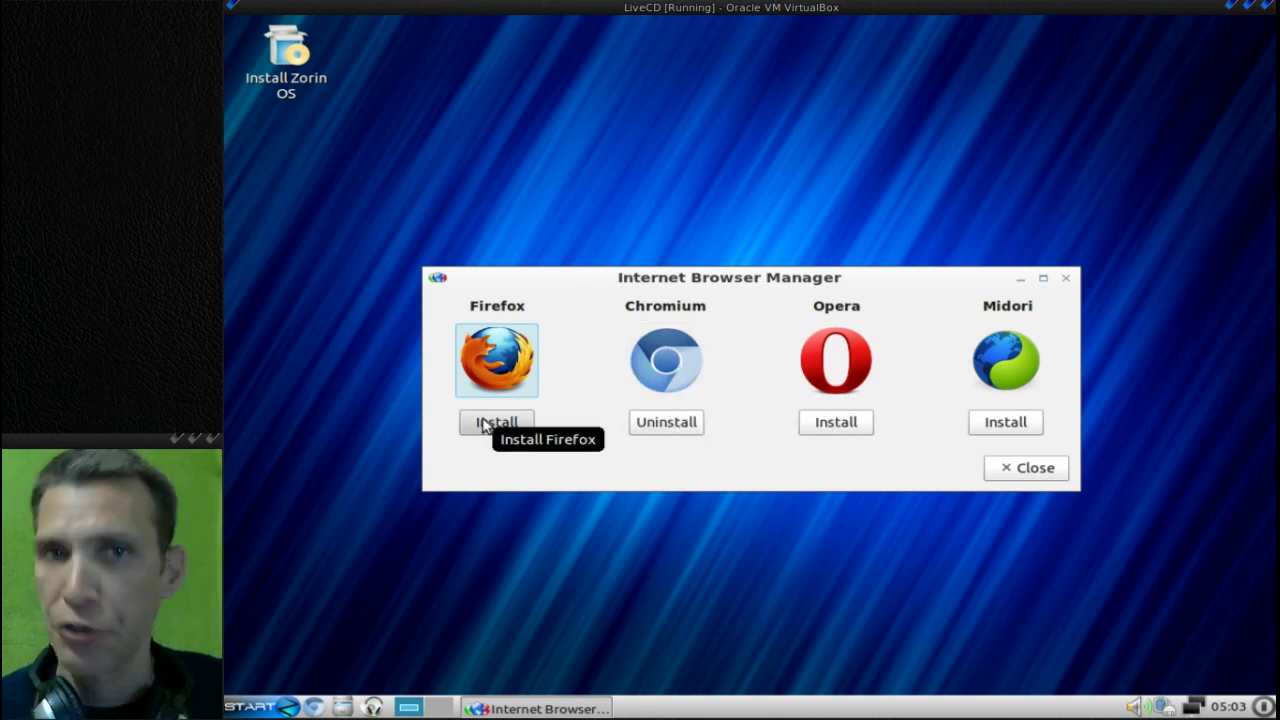
left_click(1018, 472)
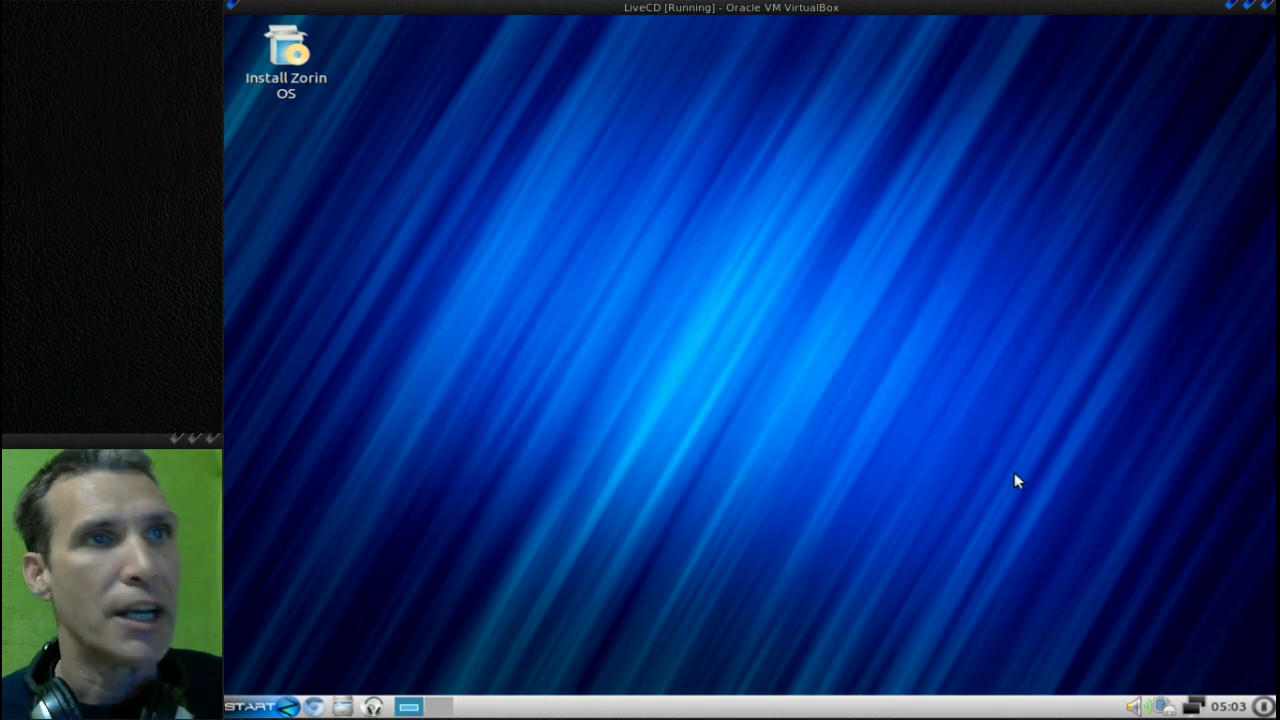
Step: Choose the Mac OS X desktop look in the Zorin Look Changer and dismiss the re-login notice
left_click(297, 709)
mouse_move(334, 604)
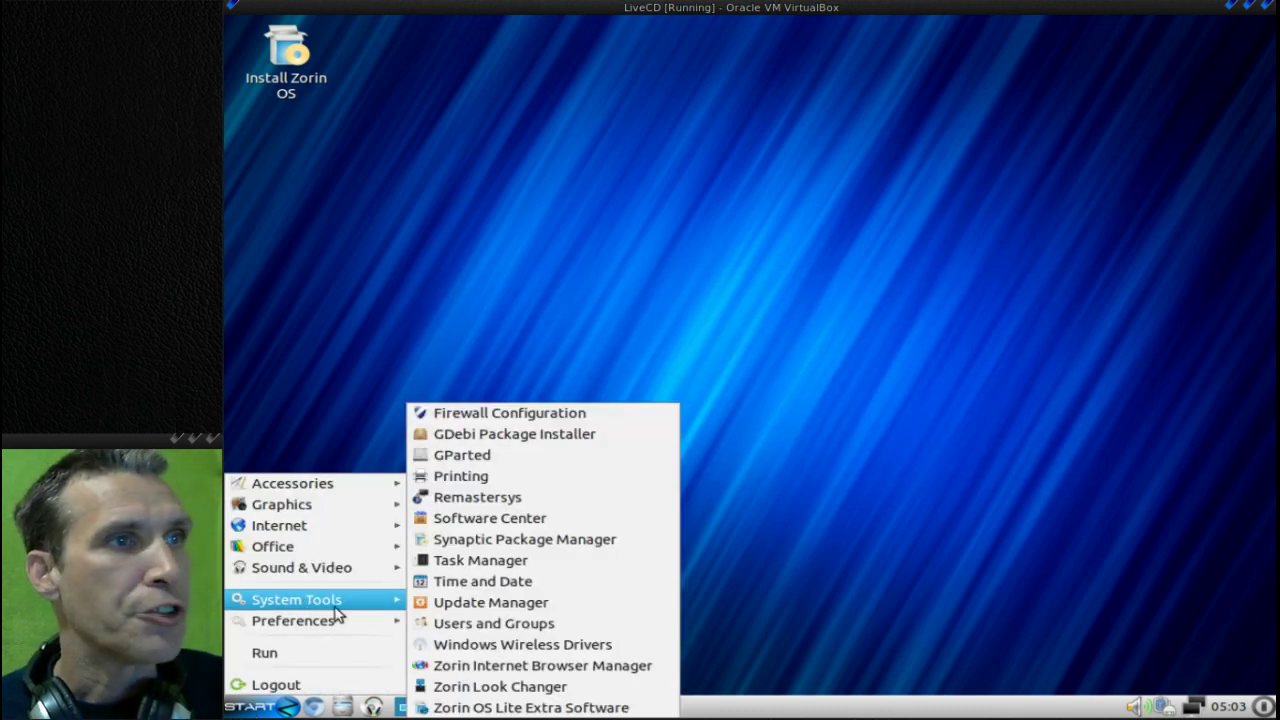
left_click(512, 688)
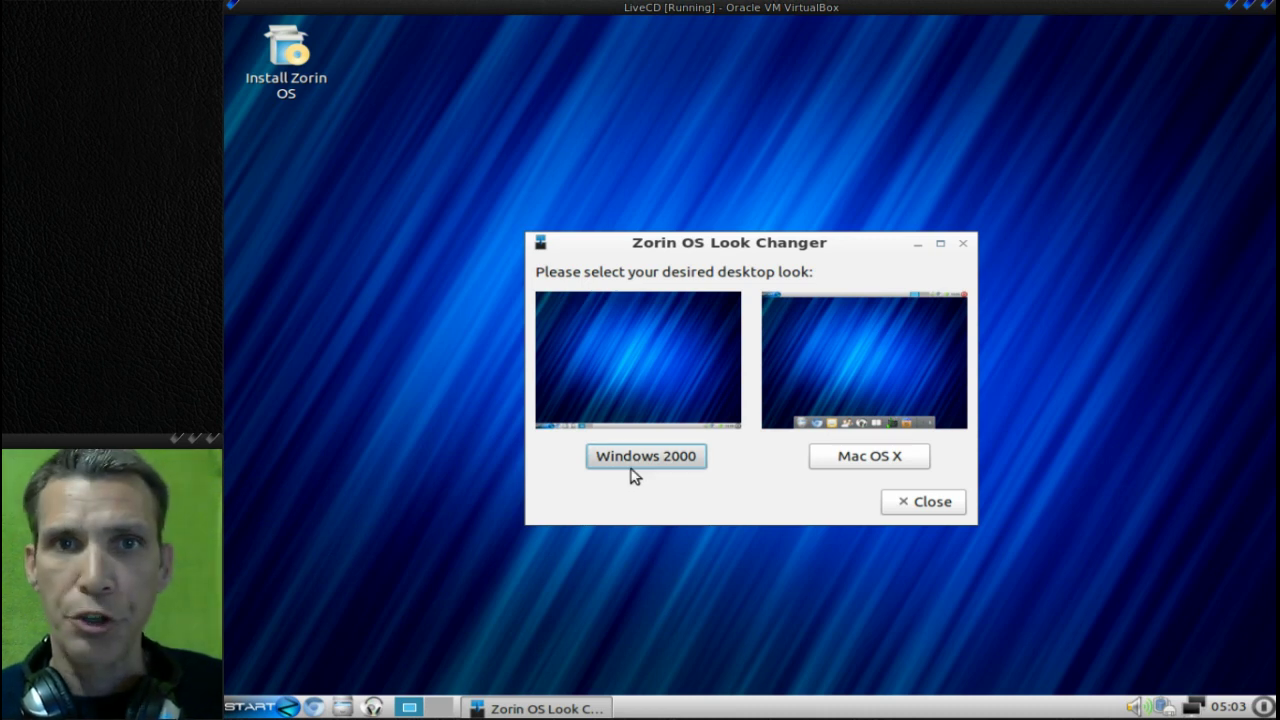
left_click(866, 463)
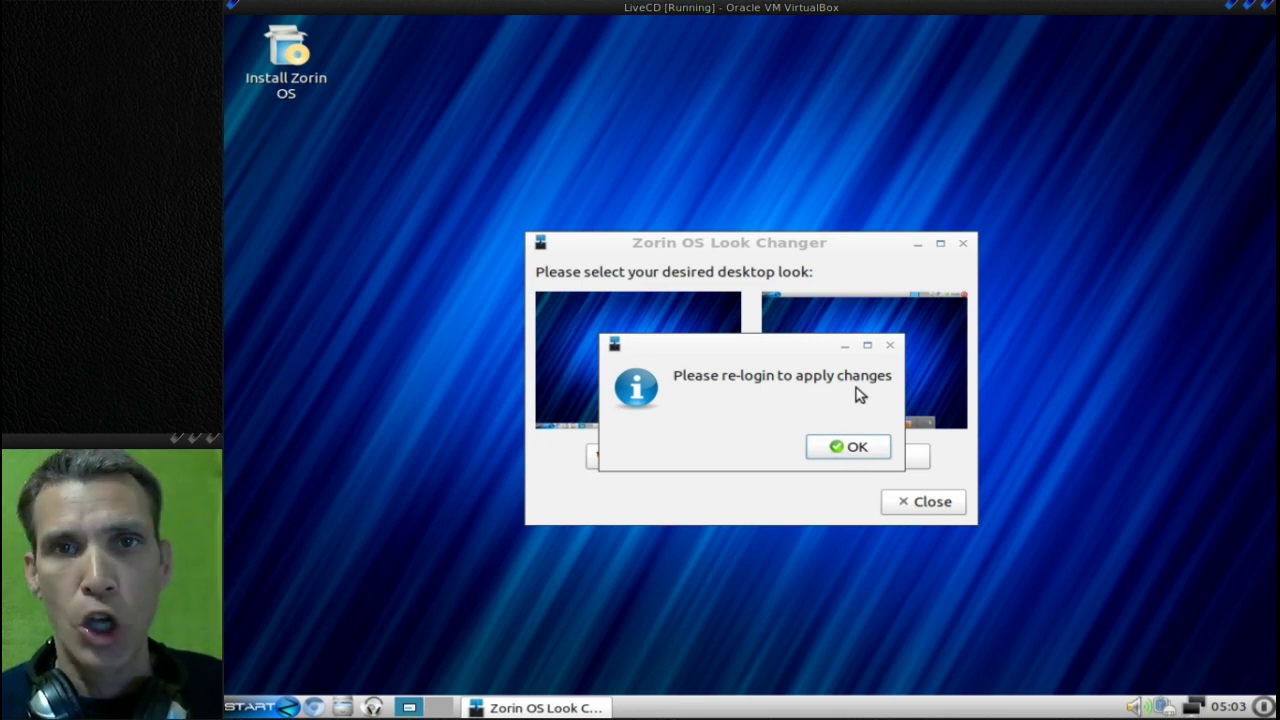
left_click(856, 448)
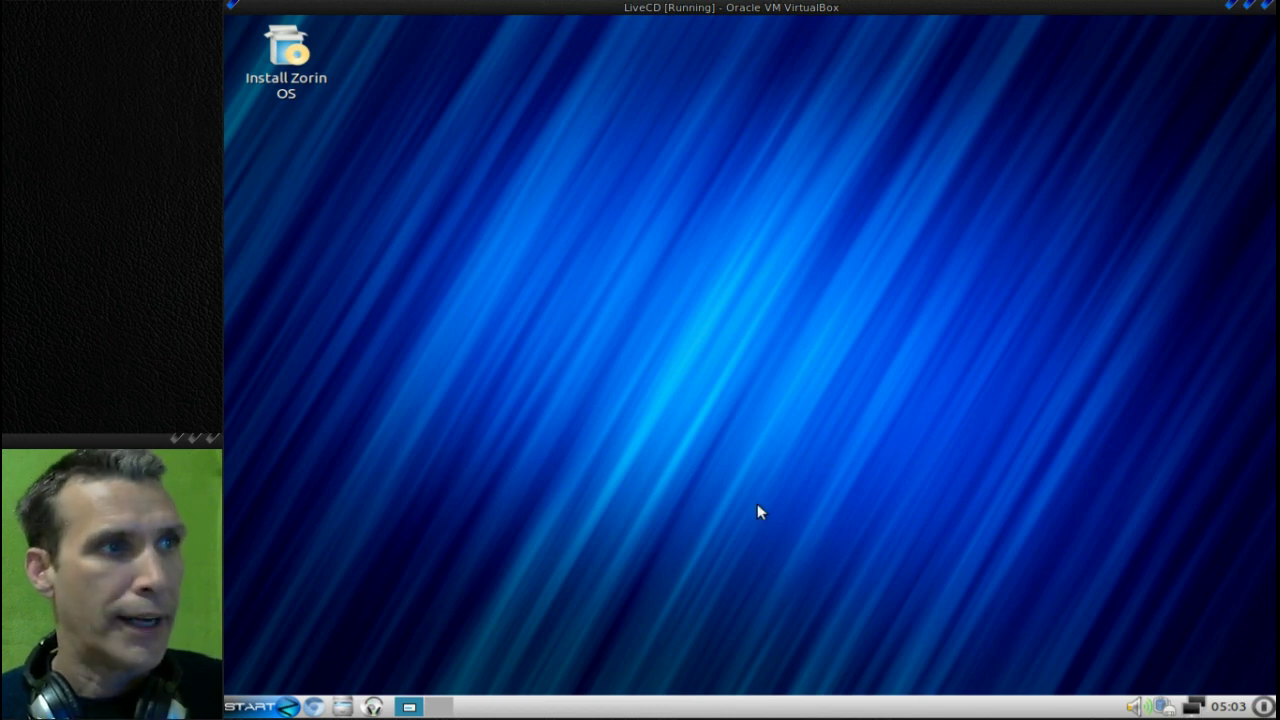
Step: Open Zorin OS Lite Extra Software, read the Media Center description, and close the installer without installing anything
left_click(250, 706)
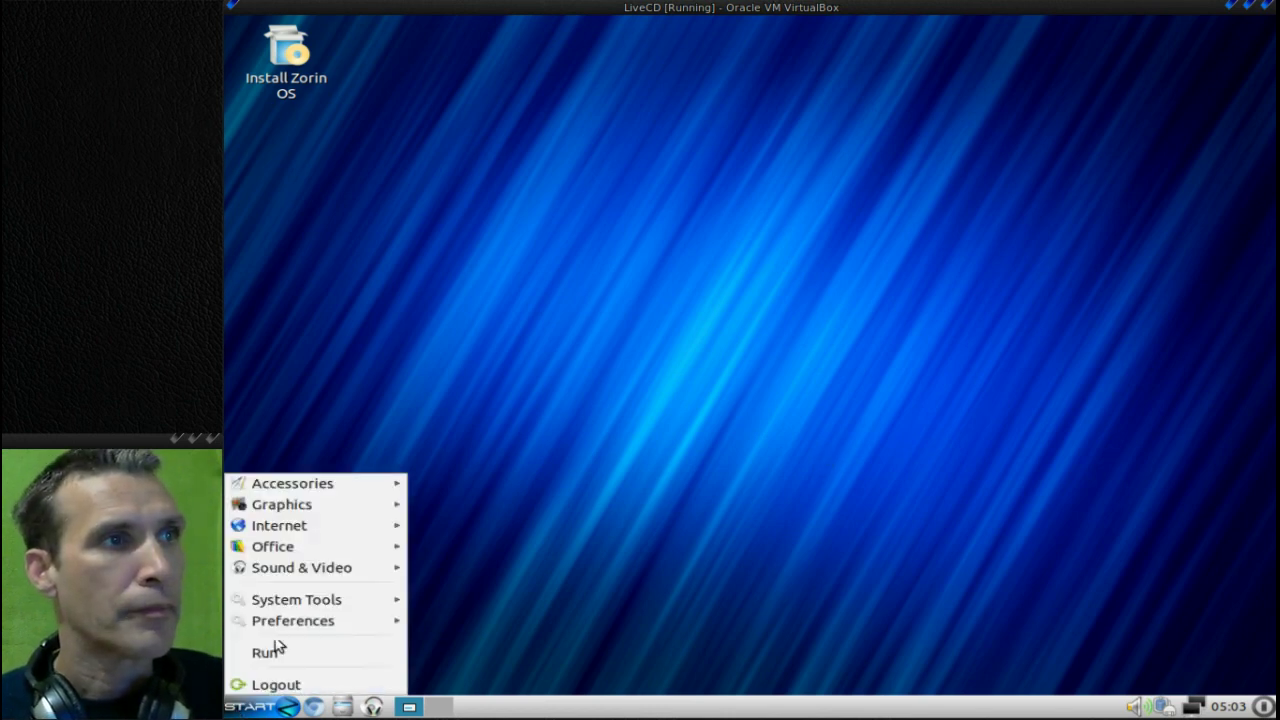
mouse_move(289, 603)
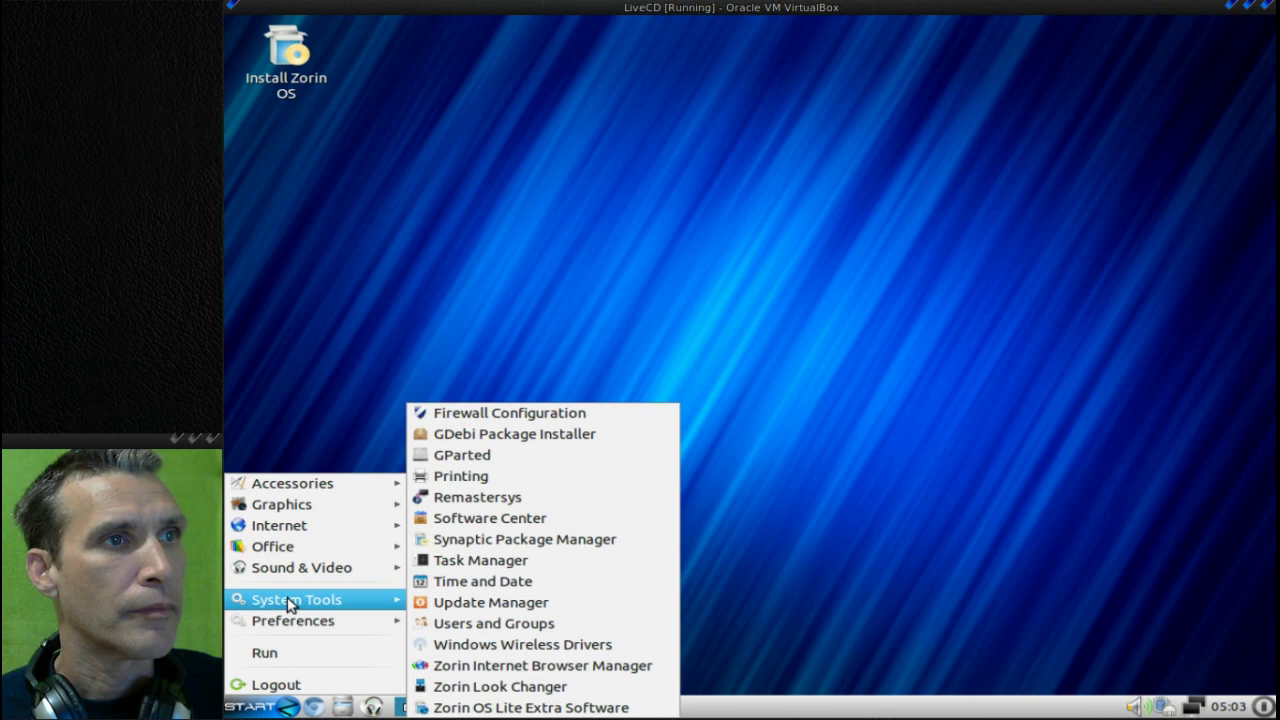
left_click(512, 708)
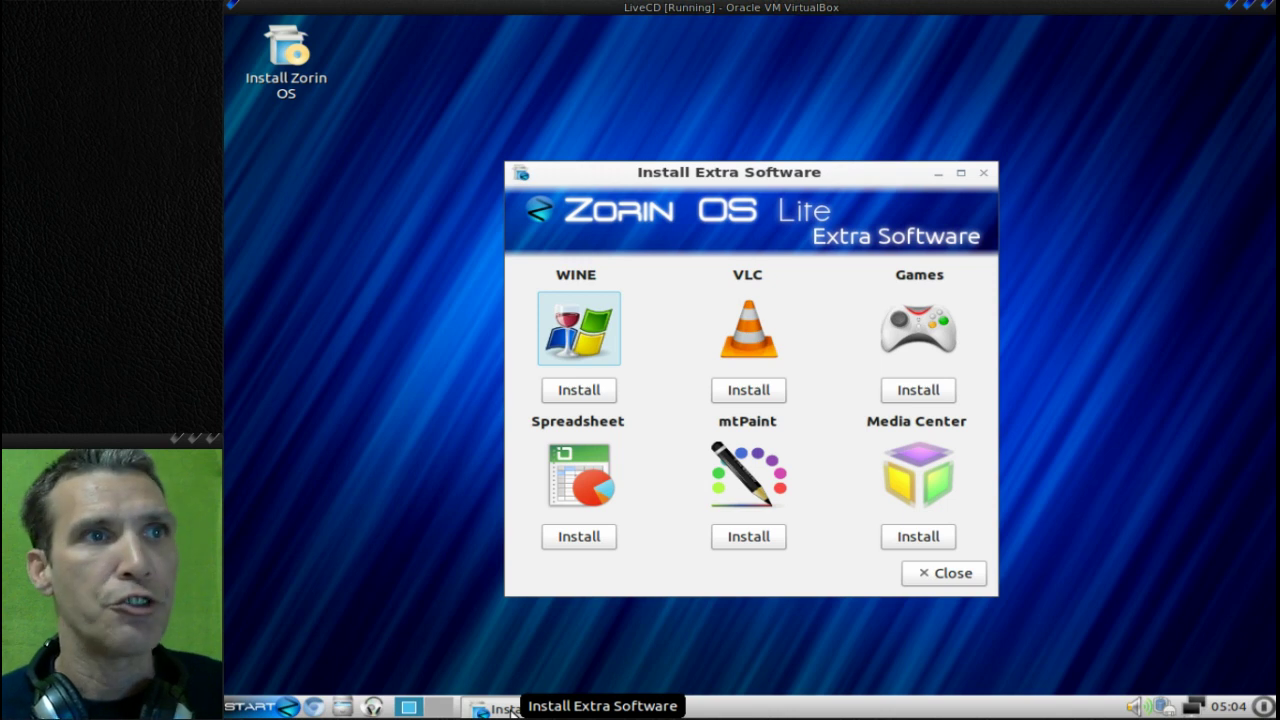
left_click(918, 474)
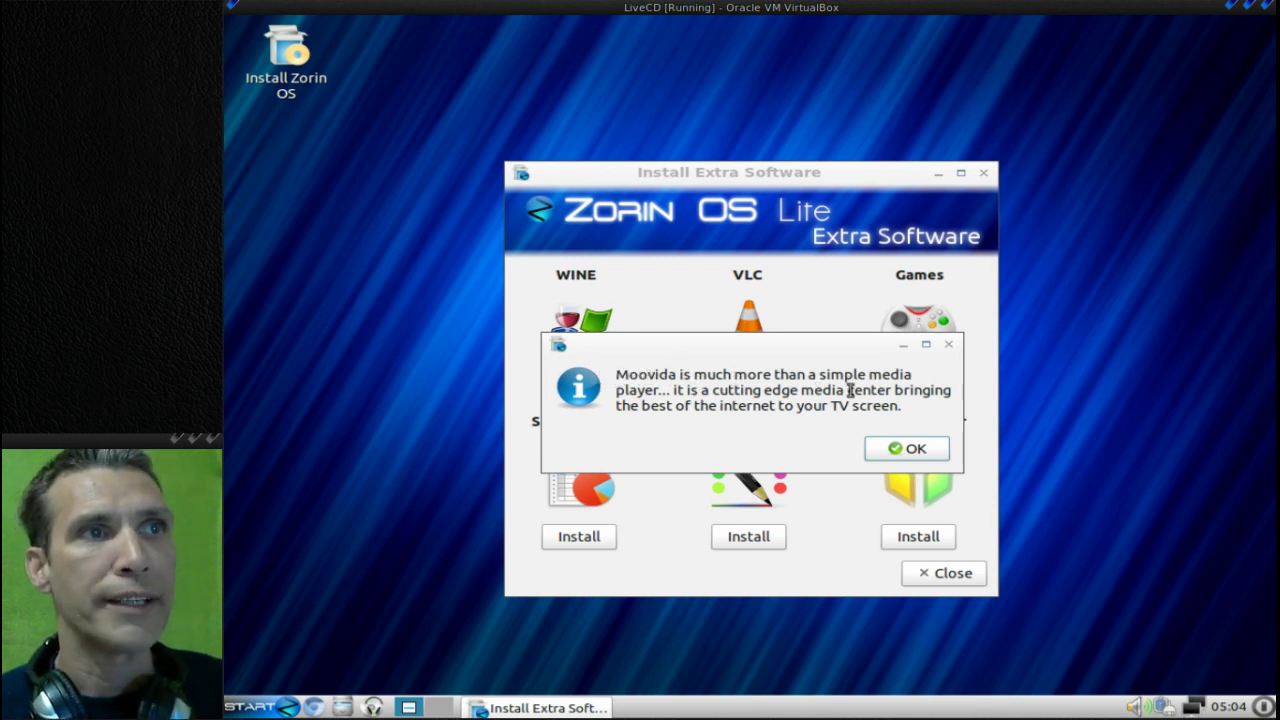
left_click(911, 446)
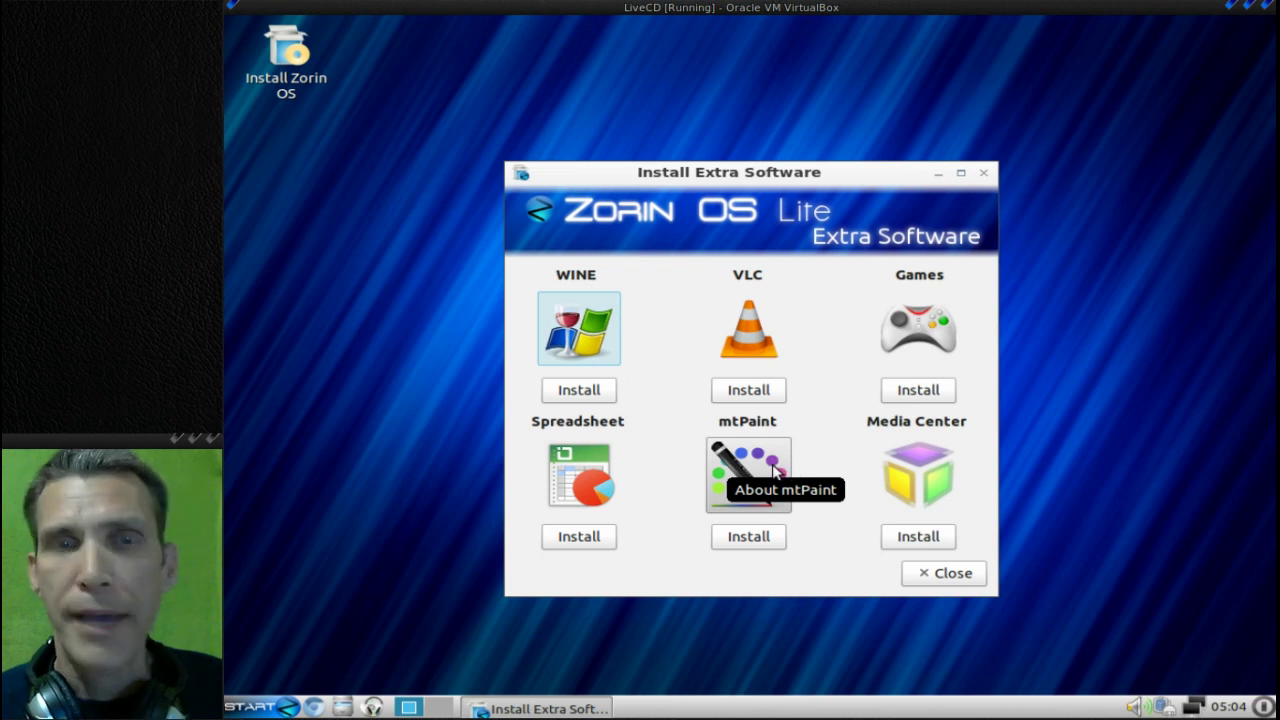
left_click(984, 174)
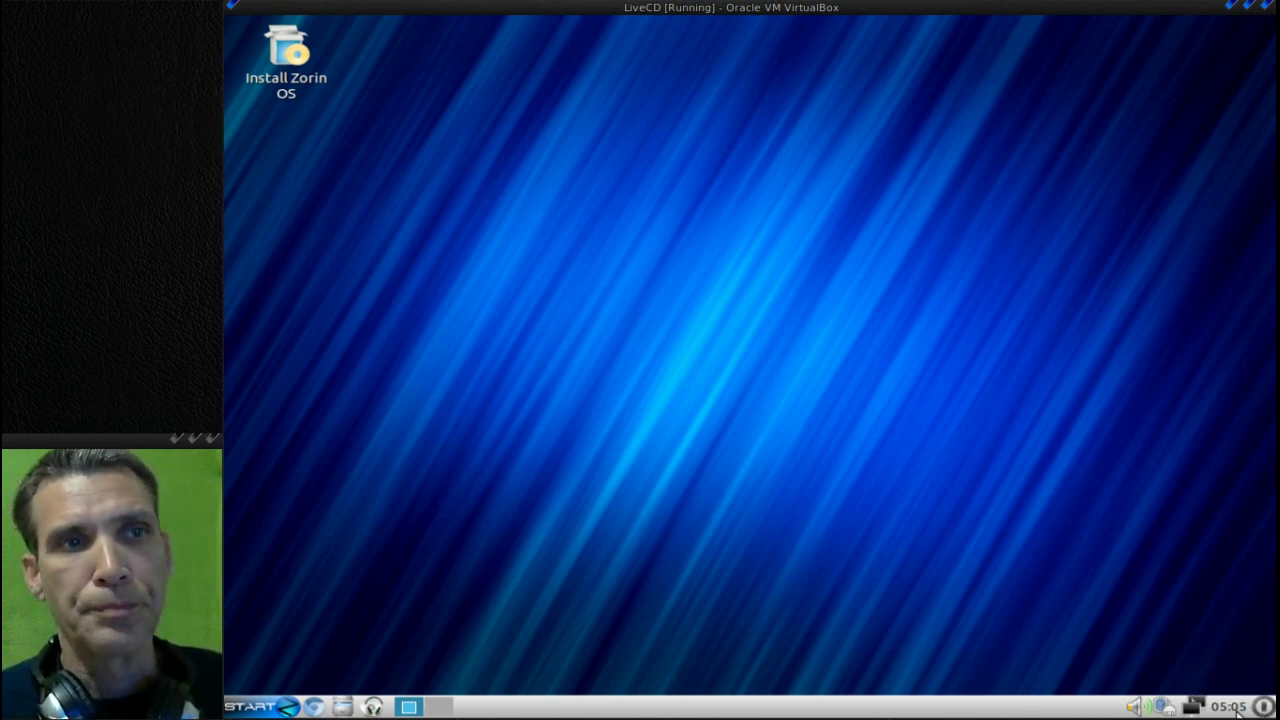
Step: Examine the preinstalled programs and settings tools by category, from Accessories, Internet and Office to System Tools and Preferences
mouse_move(1213, 712)
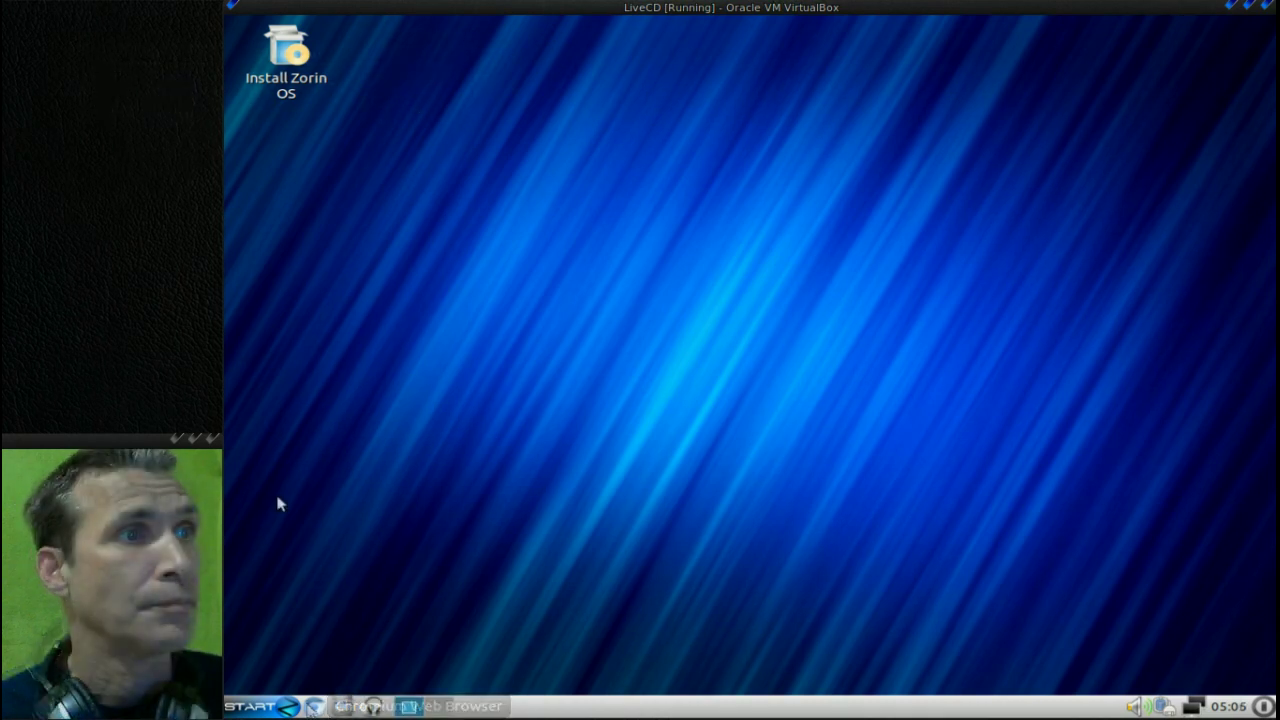
left_click(243, 710)
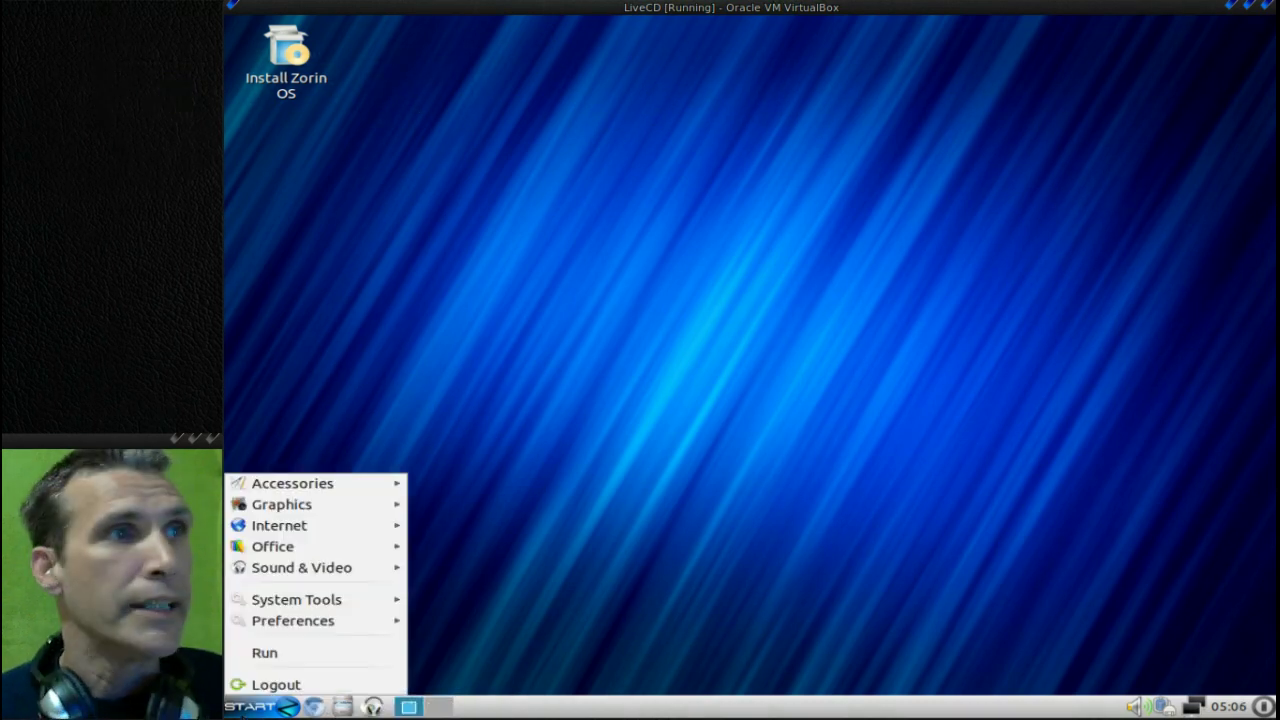
mouse_move(333, 488)
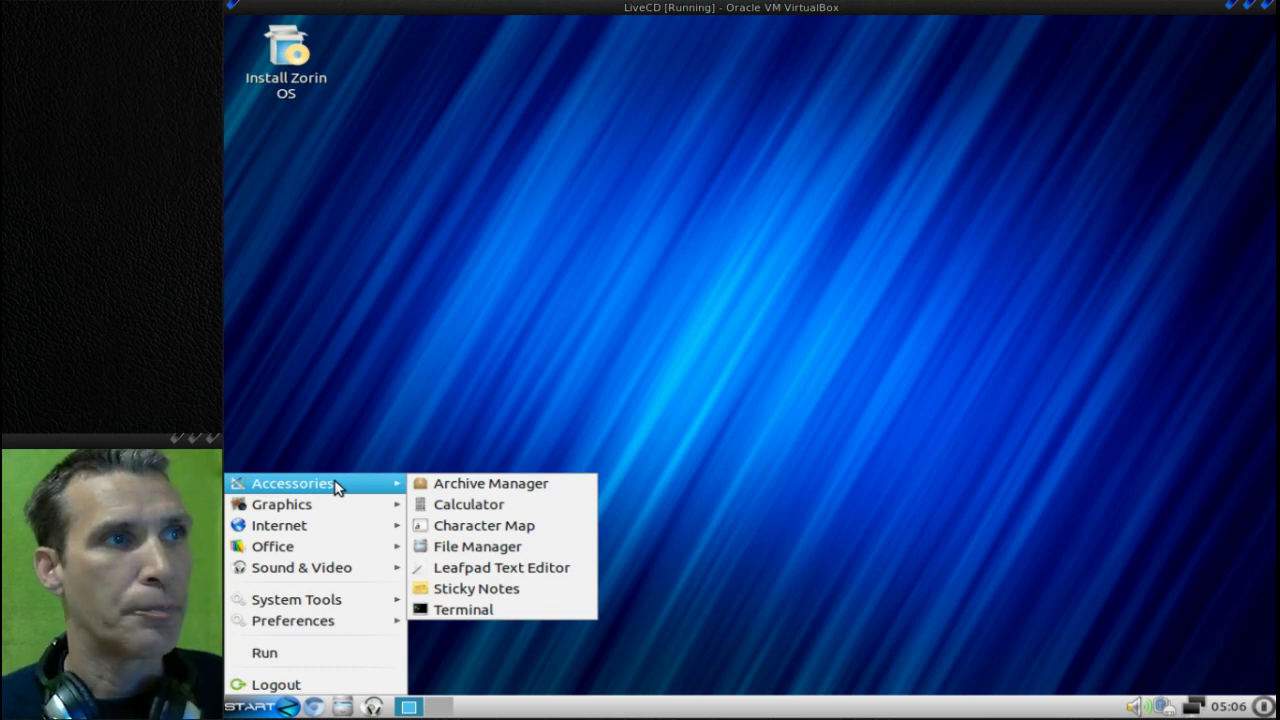
mouse_move(338, 514)
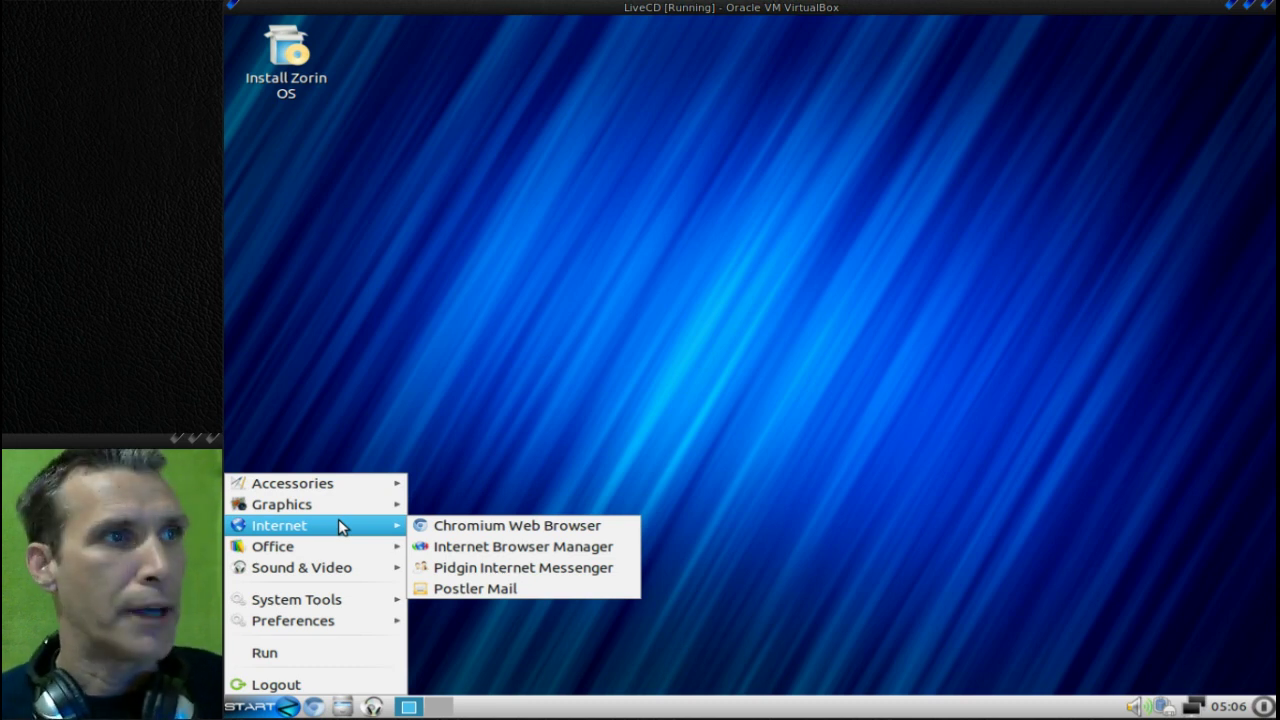
mouse_move(322, 552)
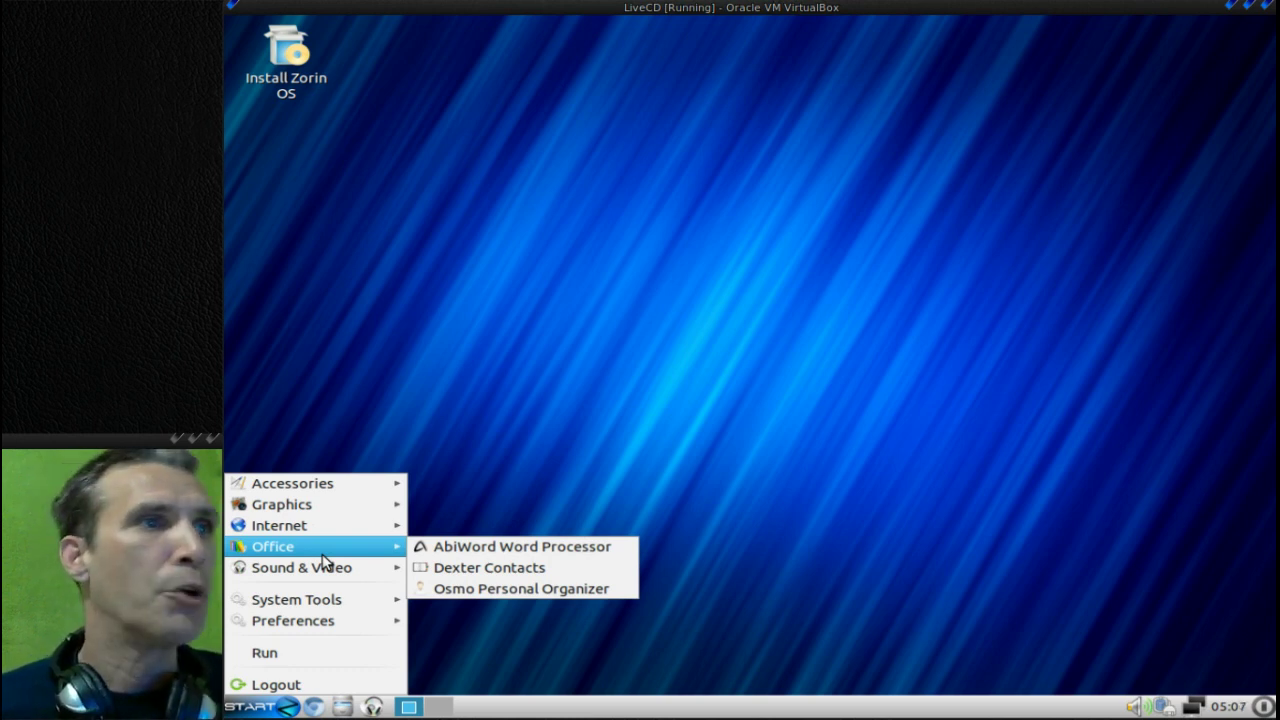
mouse_move(324, 577)
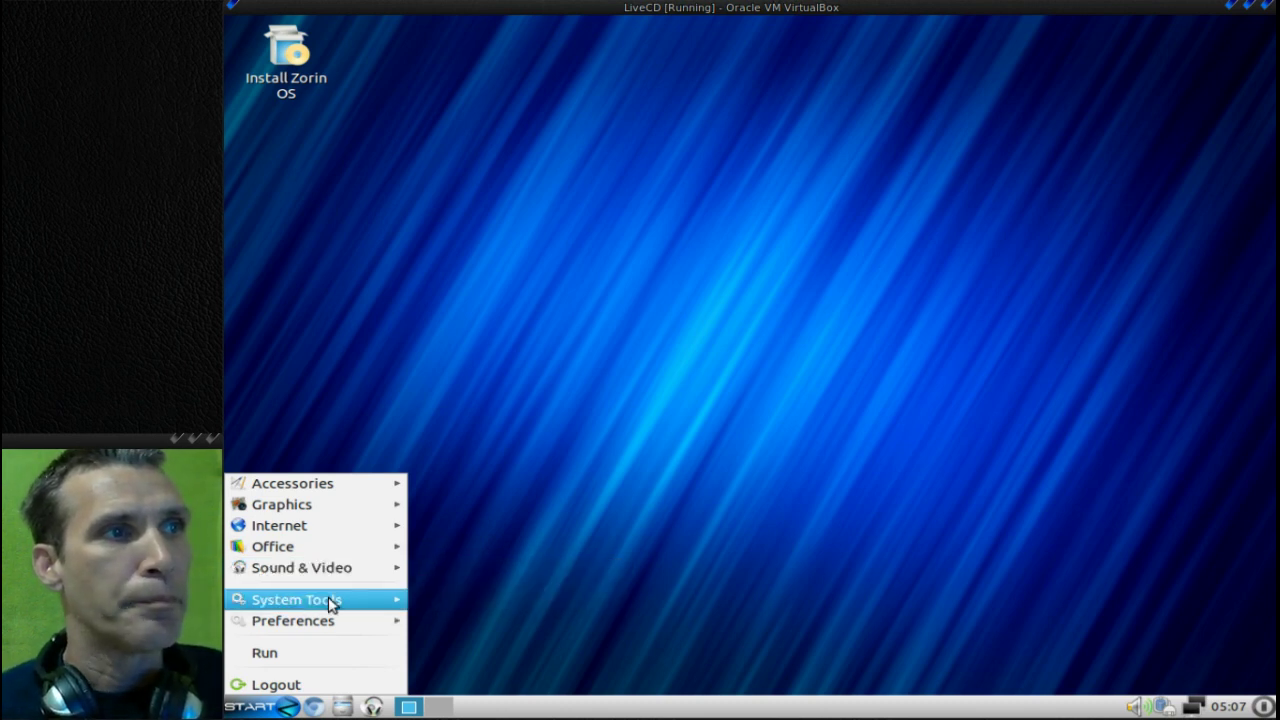
mouse_move(332, 603)
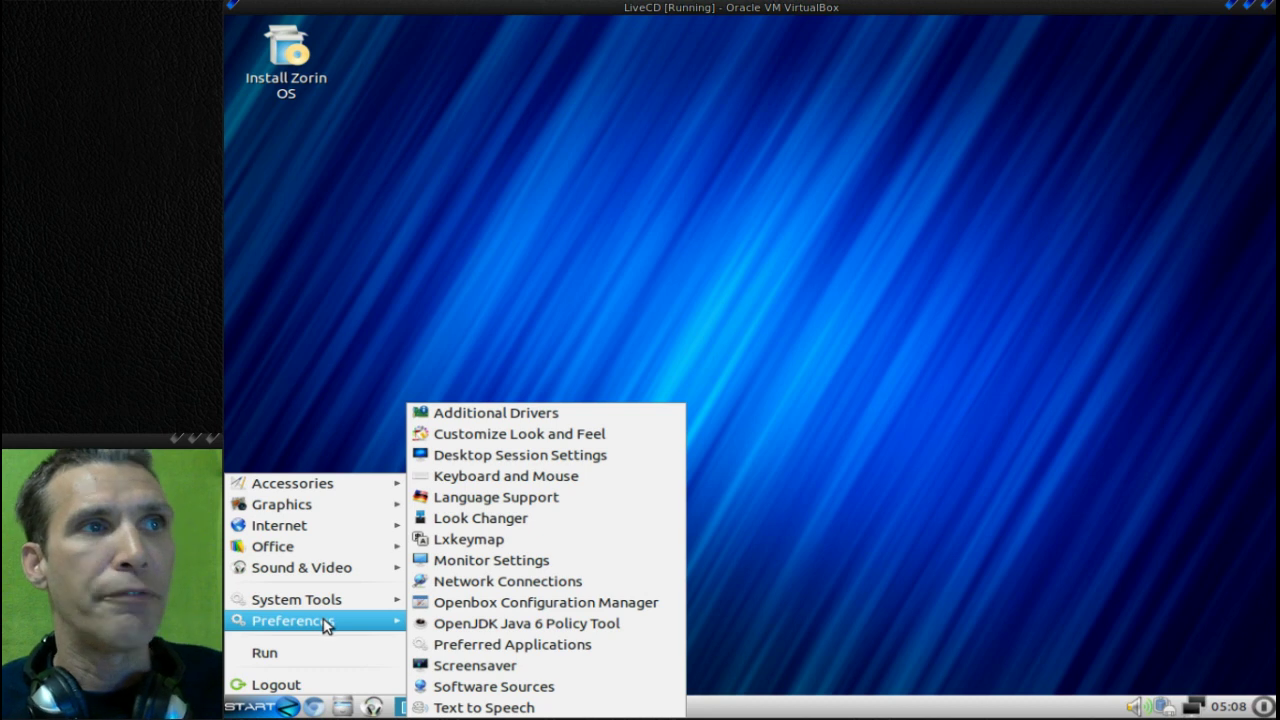
left_click(725, 101)
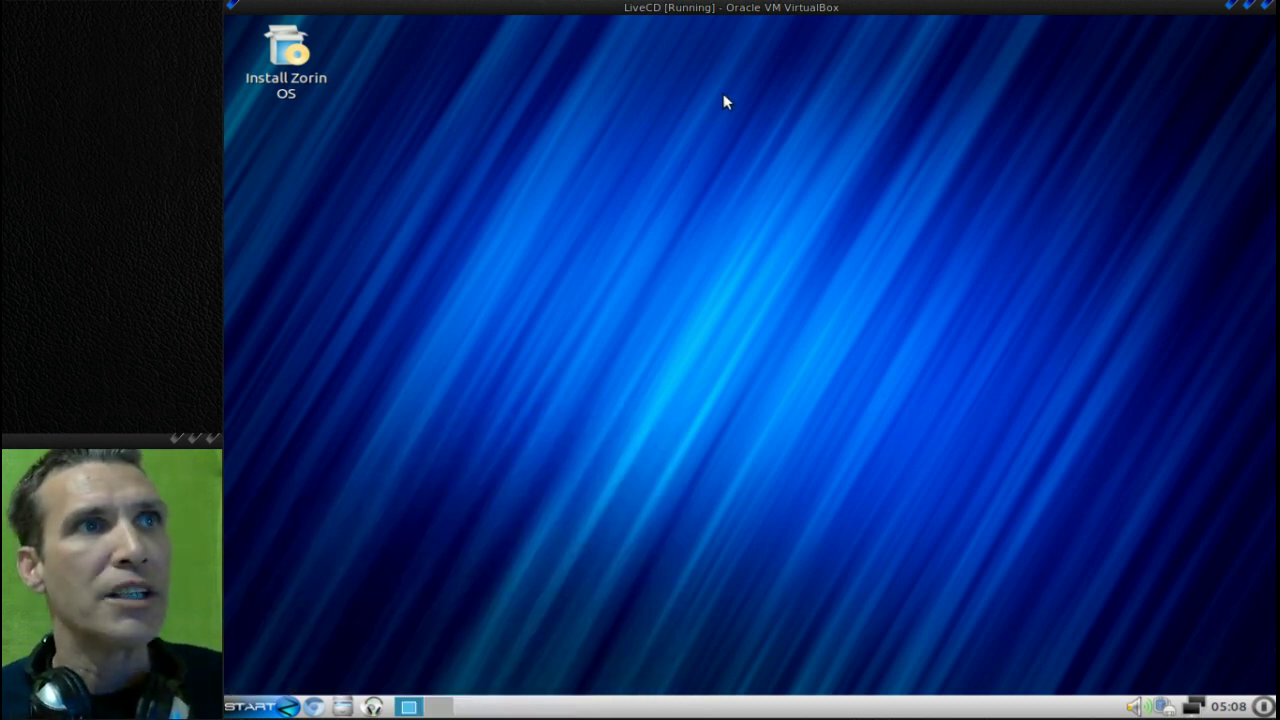
Step: Inspect the available wallpaper files and the advanced options in Desktop Preferences, then close the dialog
right_click(722, 142)
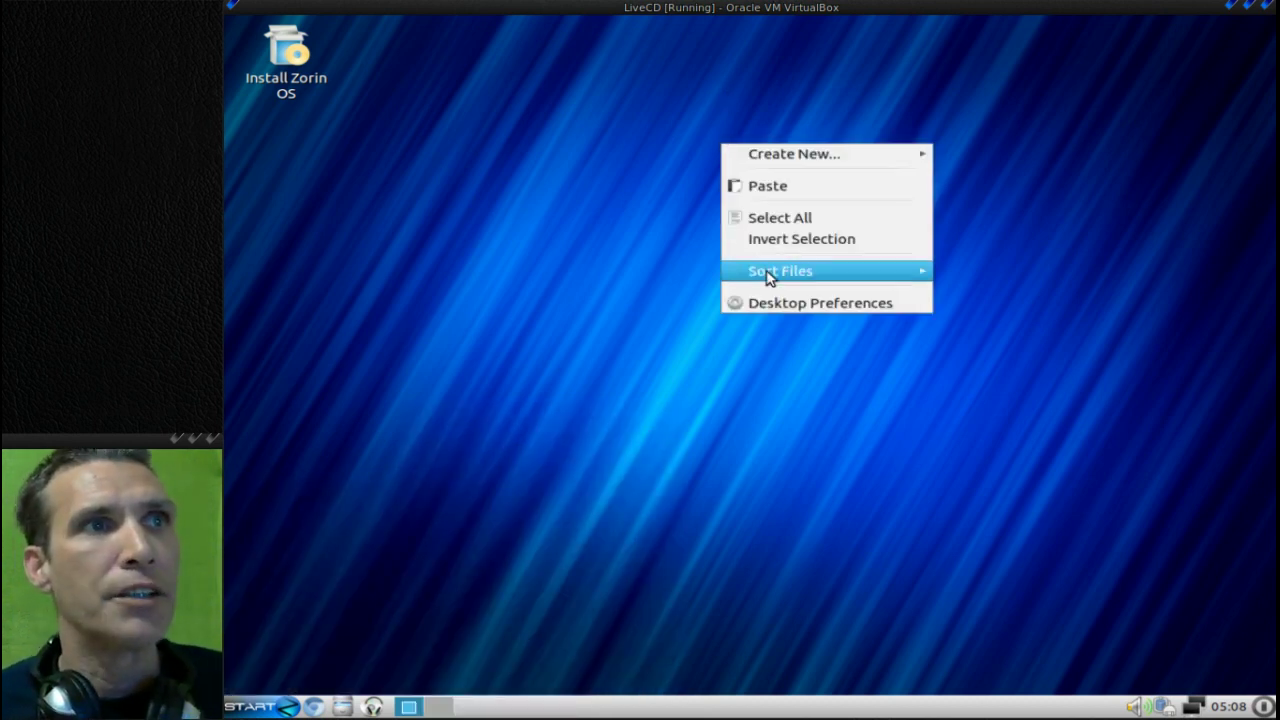
left_click(789, 303)
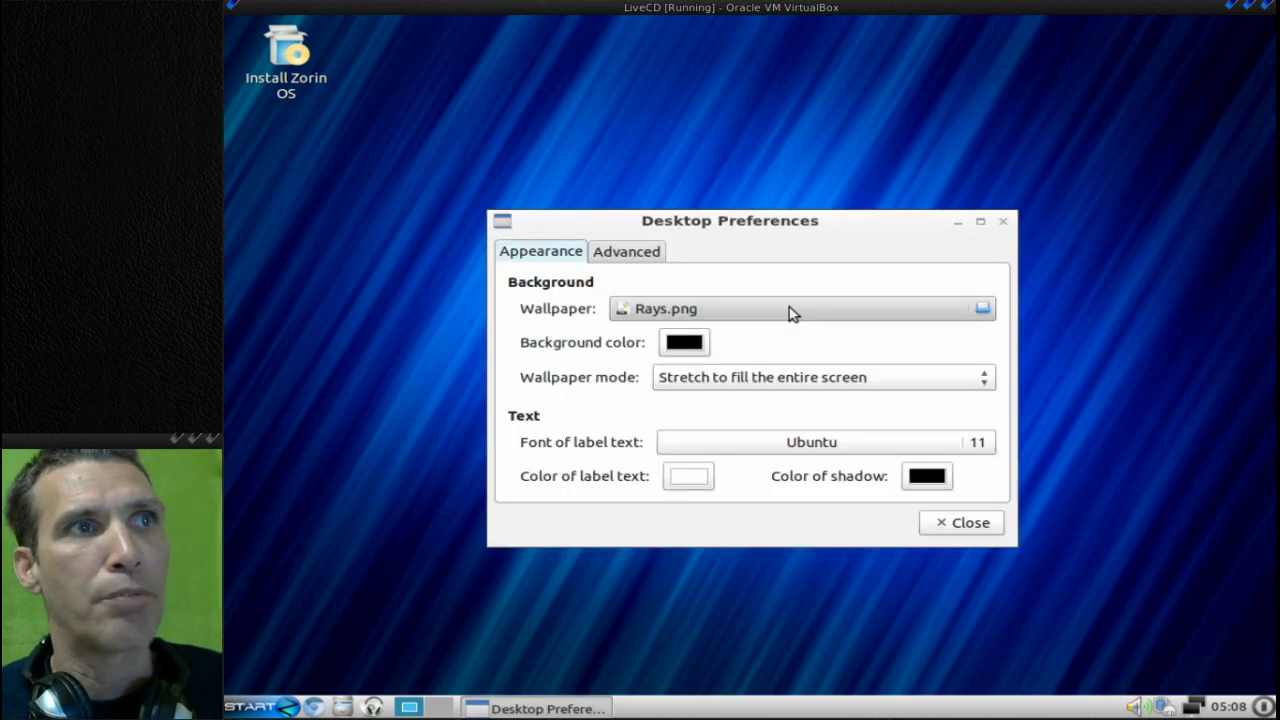
left_click(789, 310)
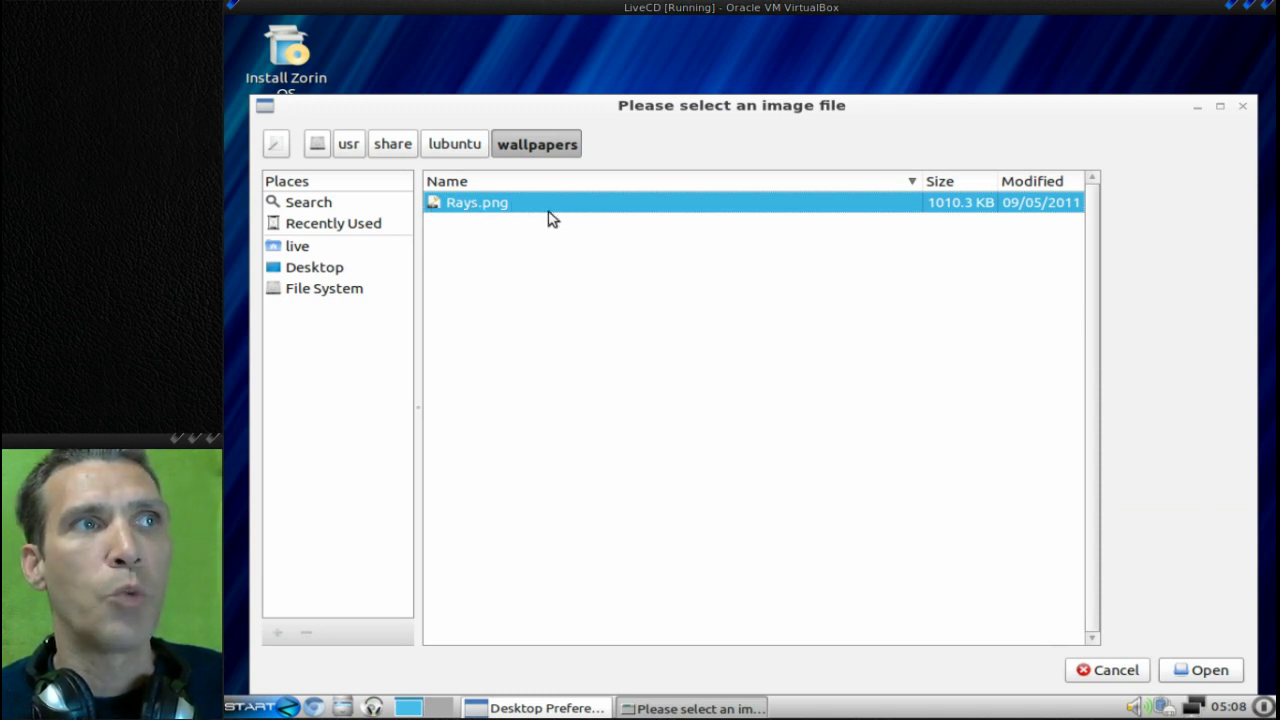
left_click(1242, 108)
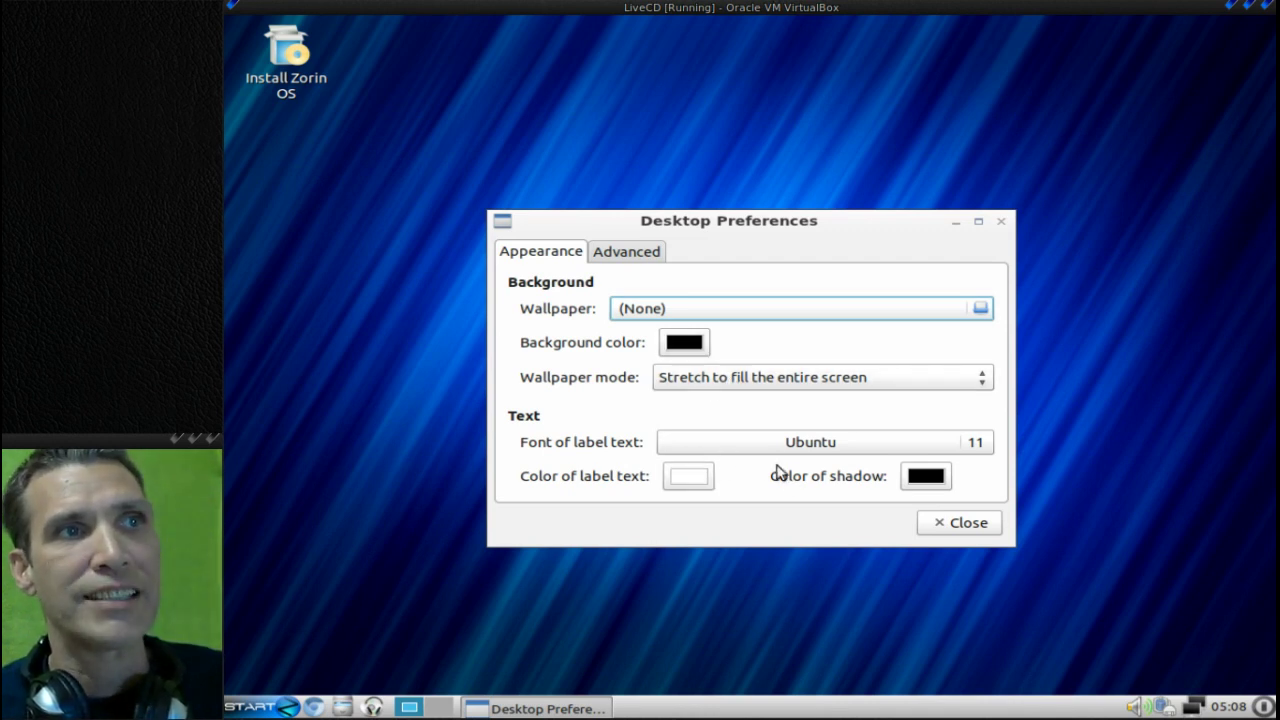
left_click(610, 255)
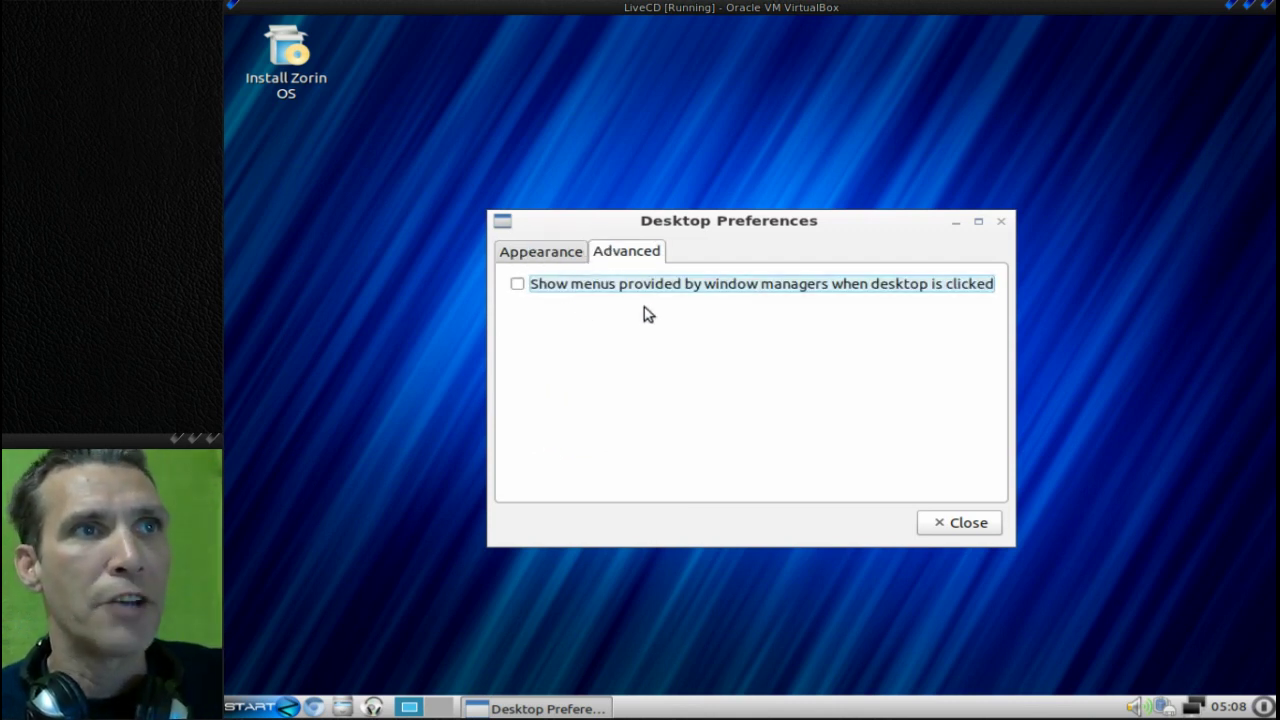
left_click(960, 522)
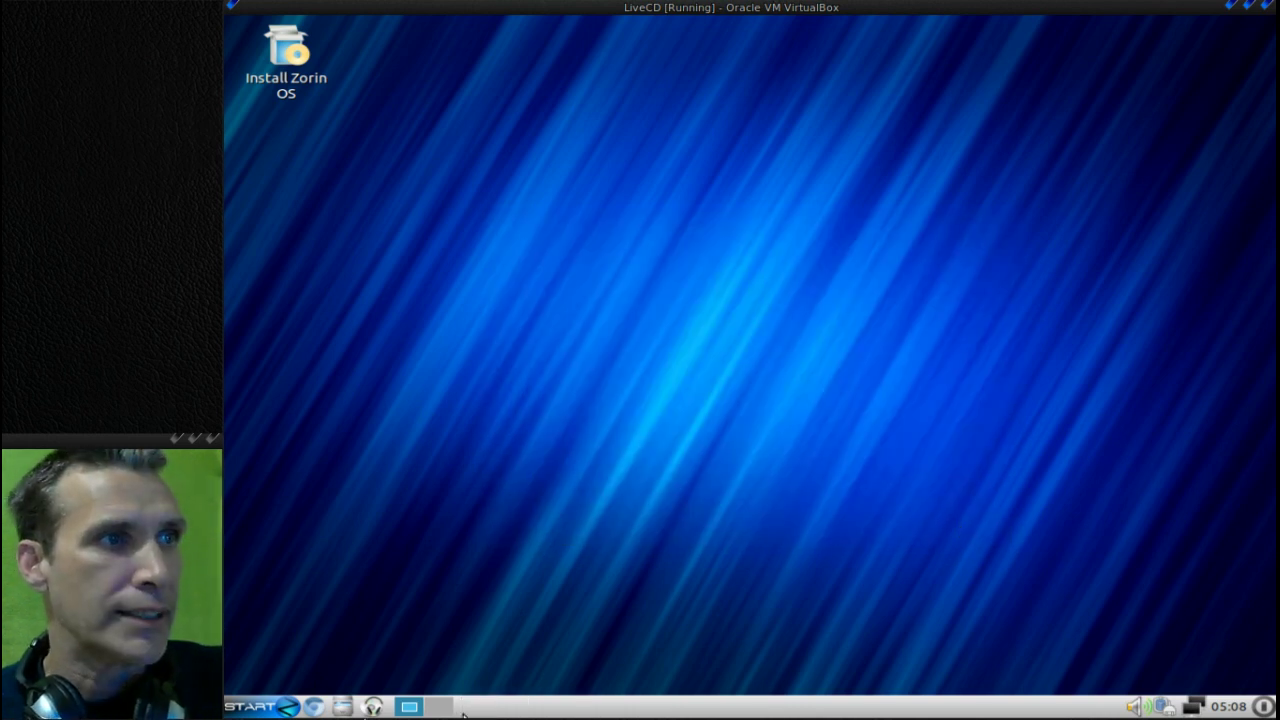
Step: Open Customize Look and Feel and preview the Clearlooks widget style
left_click(286, 707)
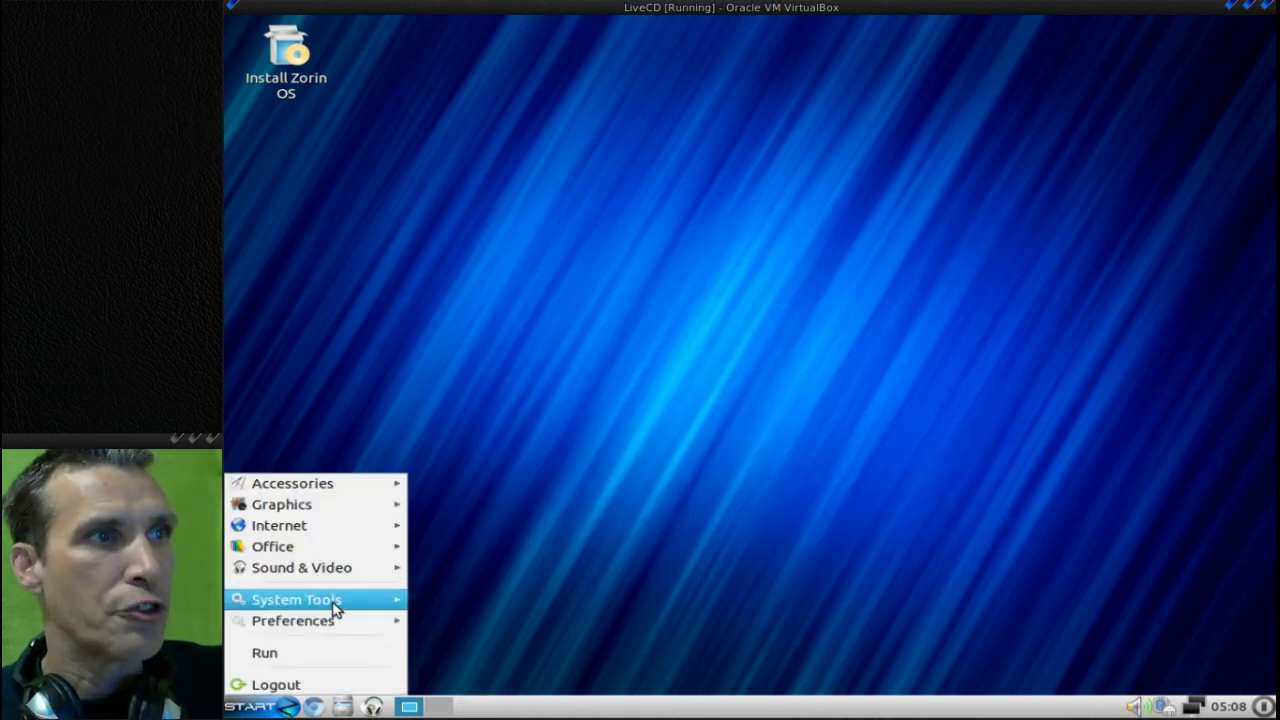
mouse_move(338, 604)
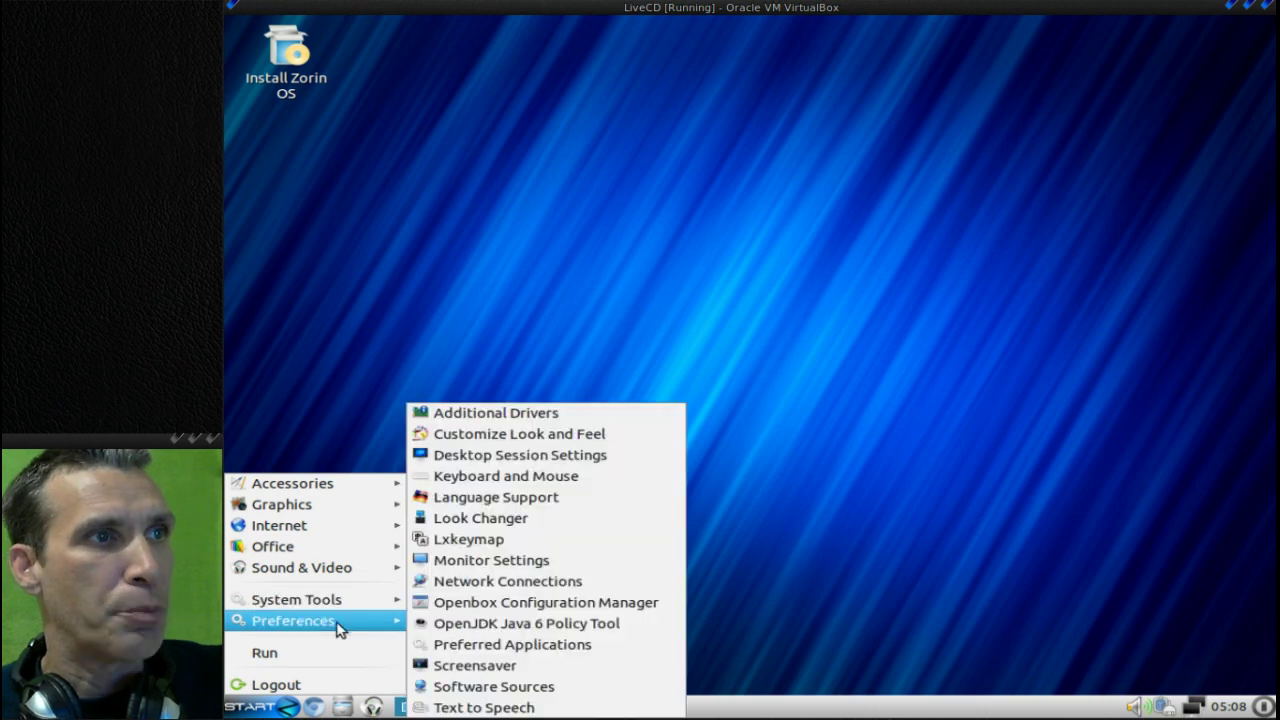
left_click(457, 436)
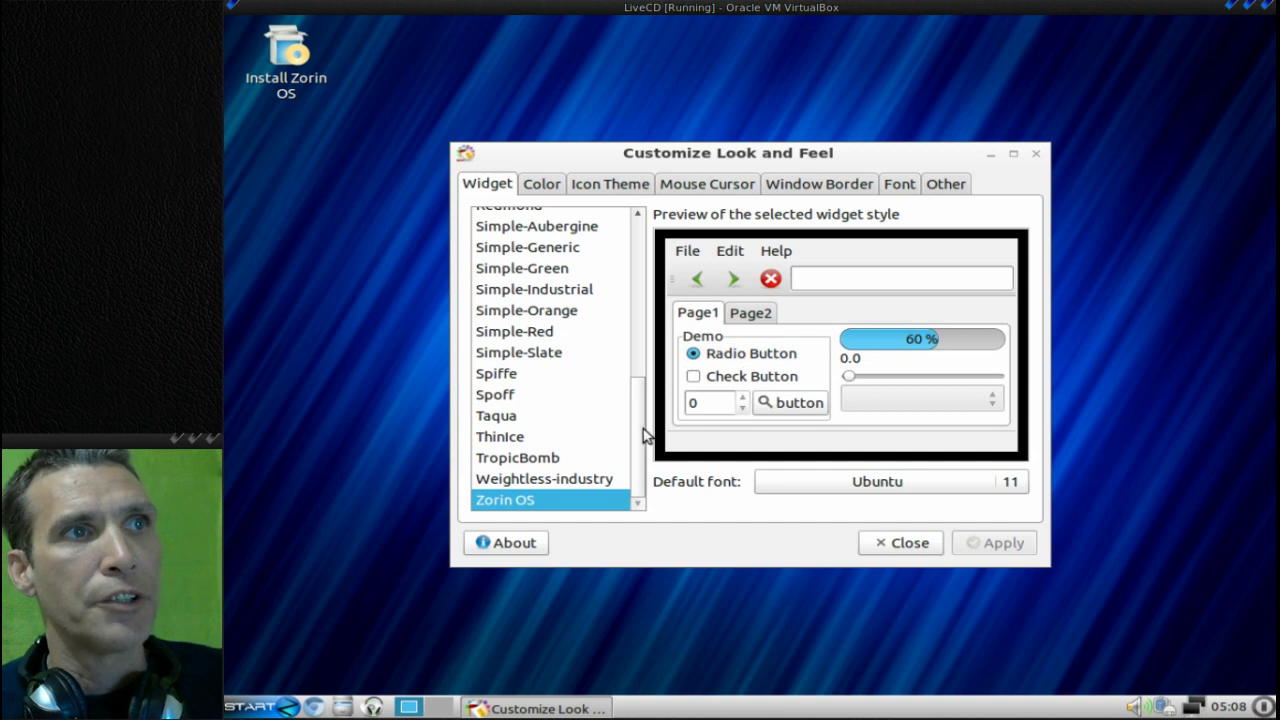
left_click_drag(646, 434, 649, 206)
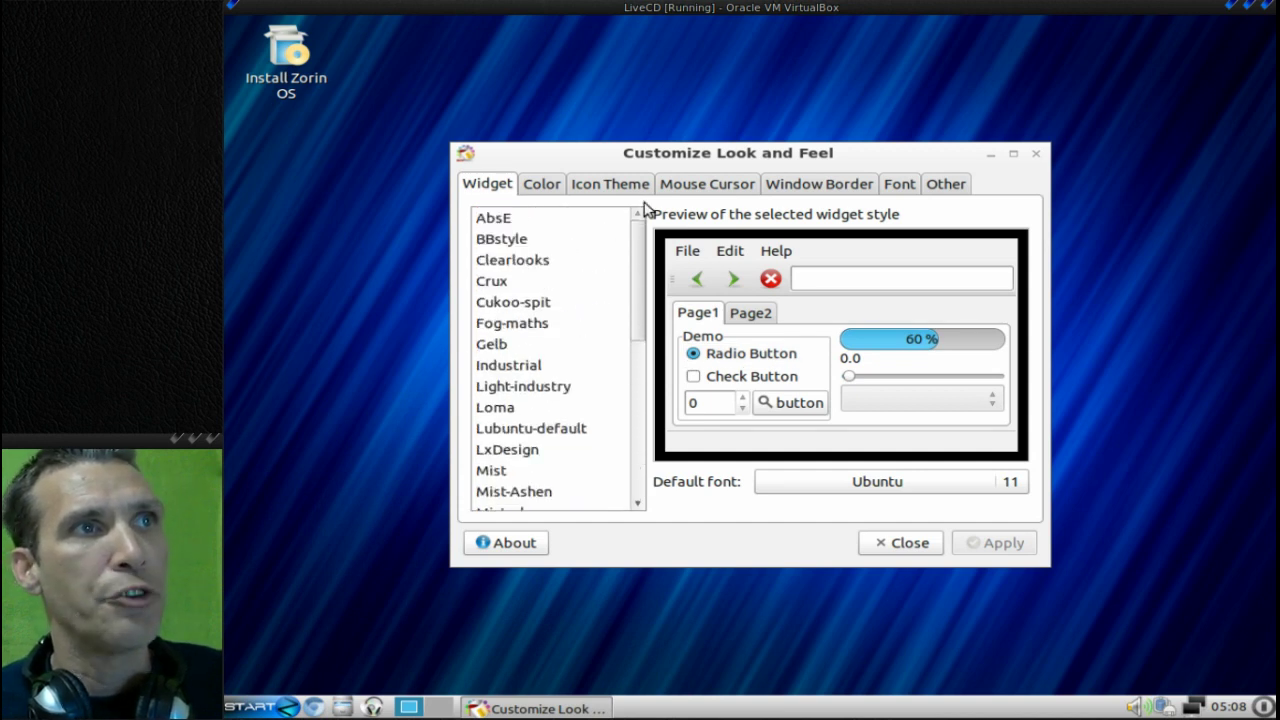
left_click(486, 226)
left_click(502, 252)
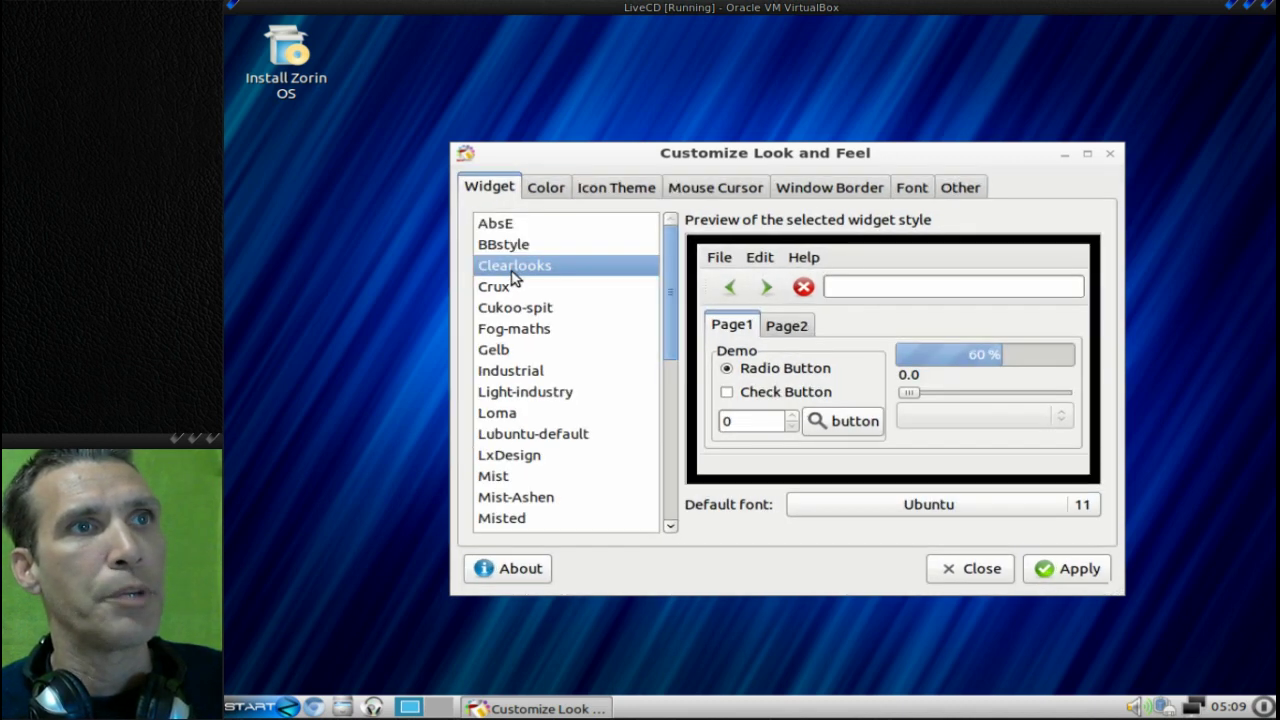
Step: Review the color, icon theme, mouse cursor, window border, font and other appearance settings, then close the dialog without applying changes
left_click(544, 190)
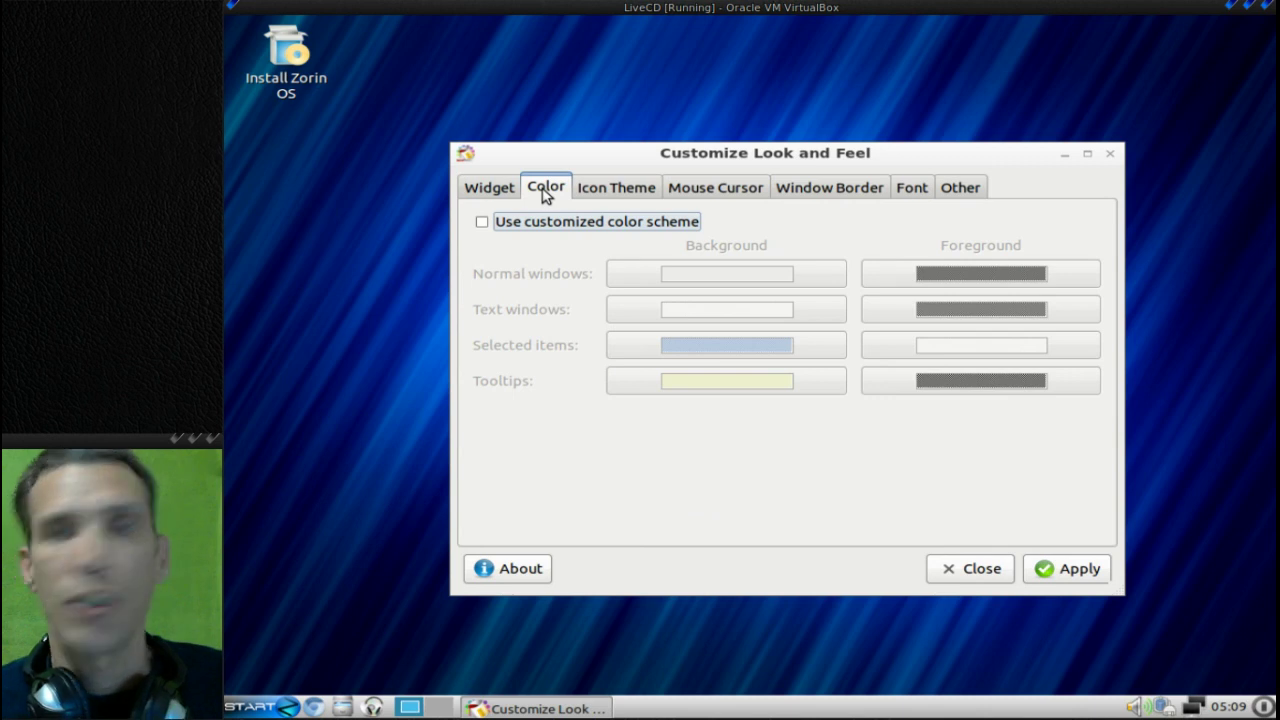
left_click(620, 200)
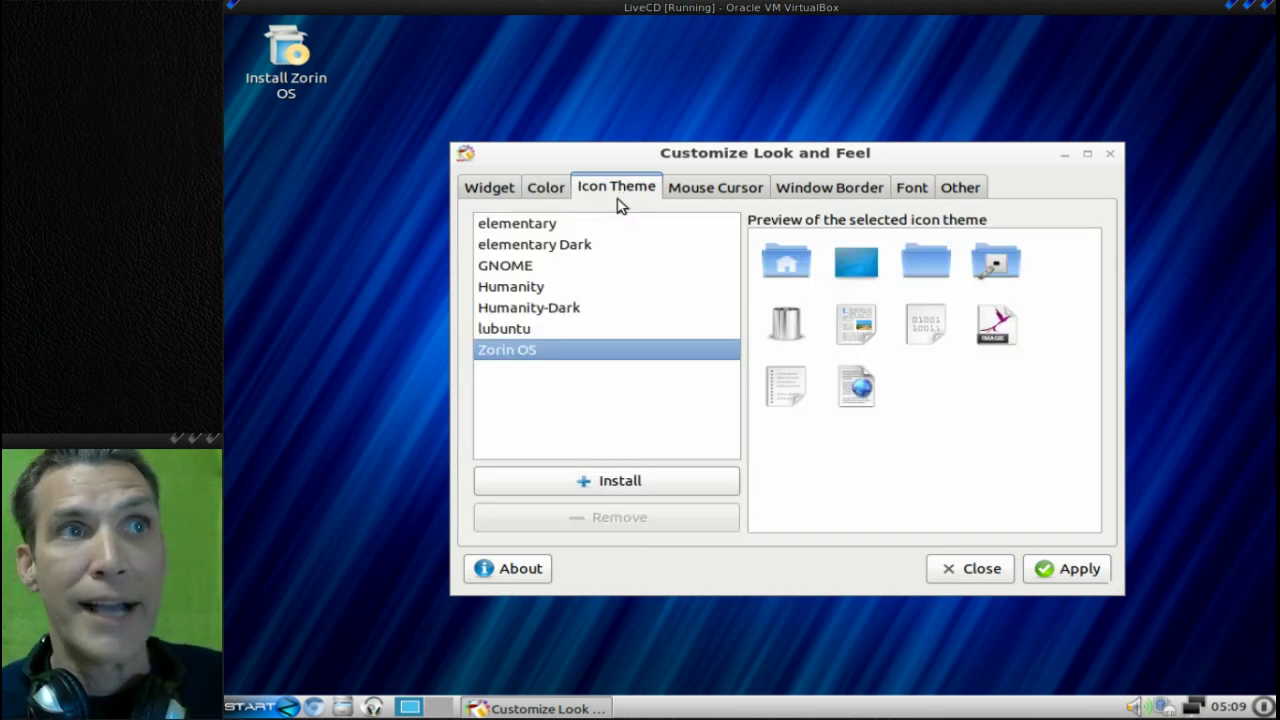
left_click(692, 192)
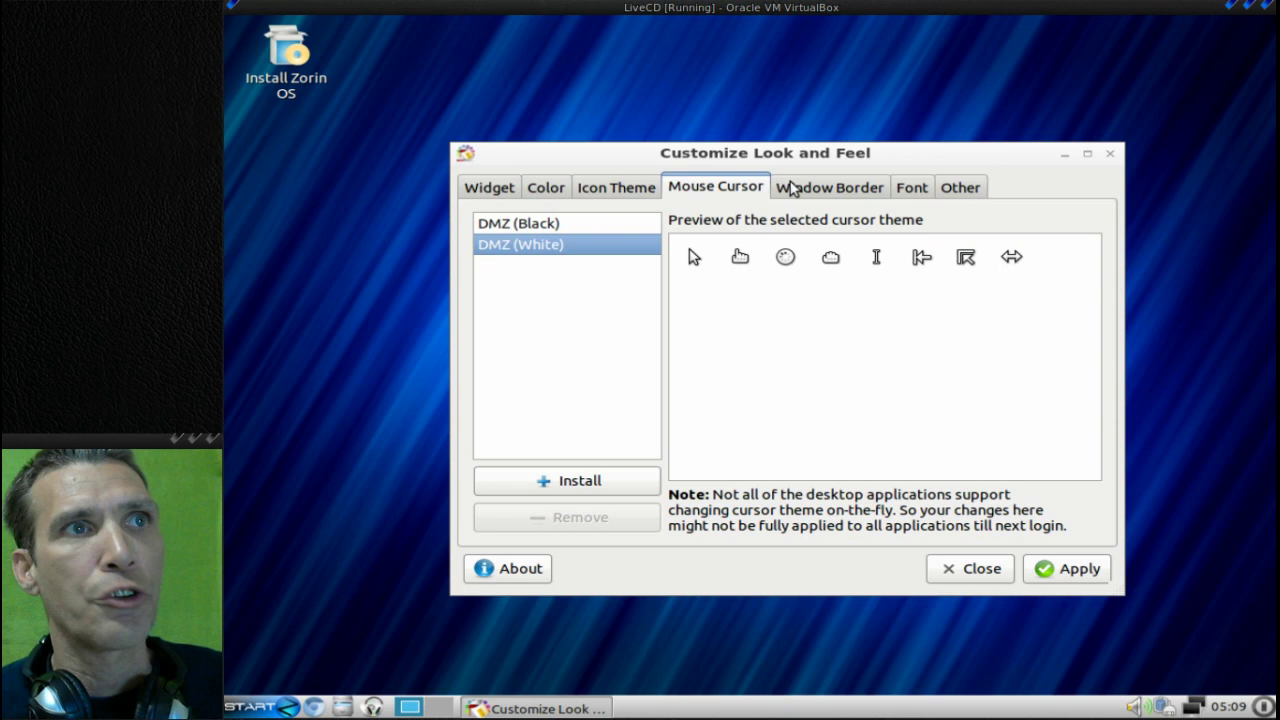
left_click(815, 194)
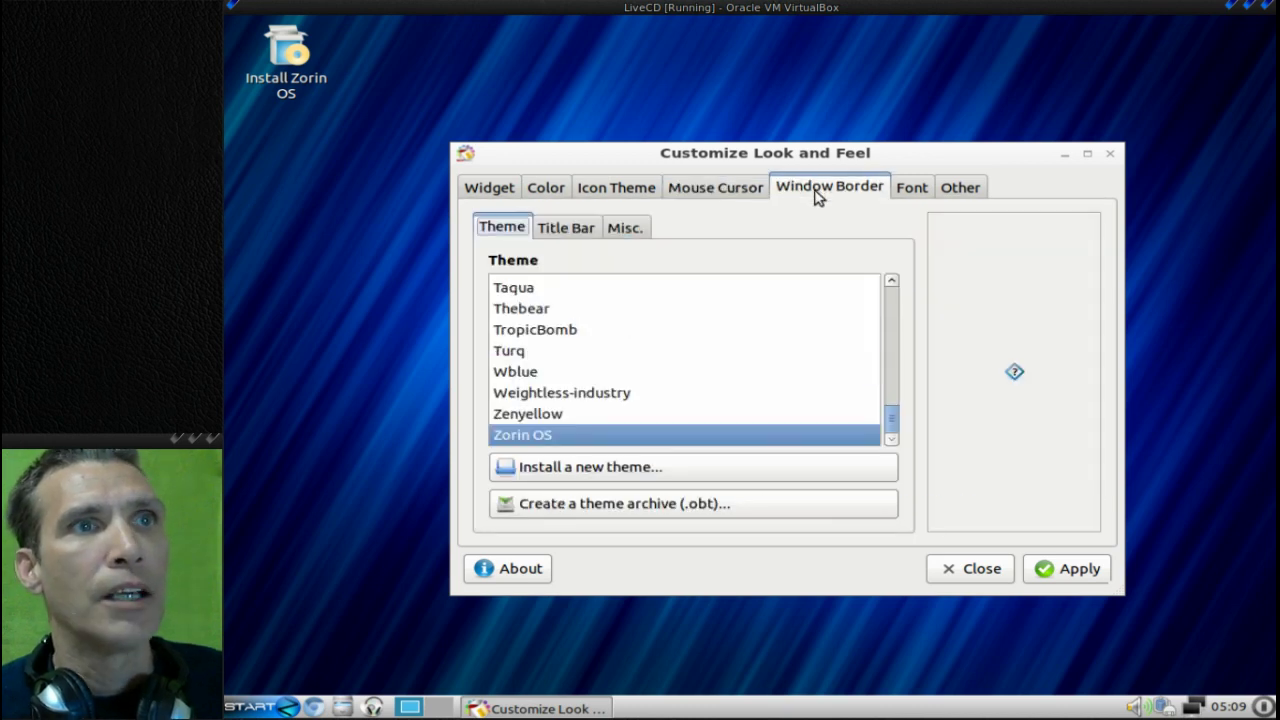
left_click(910, 195)
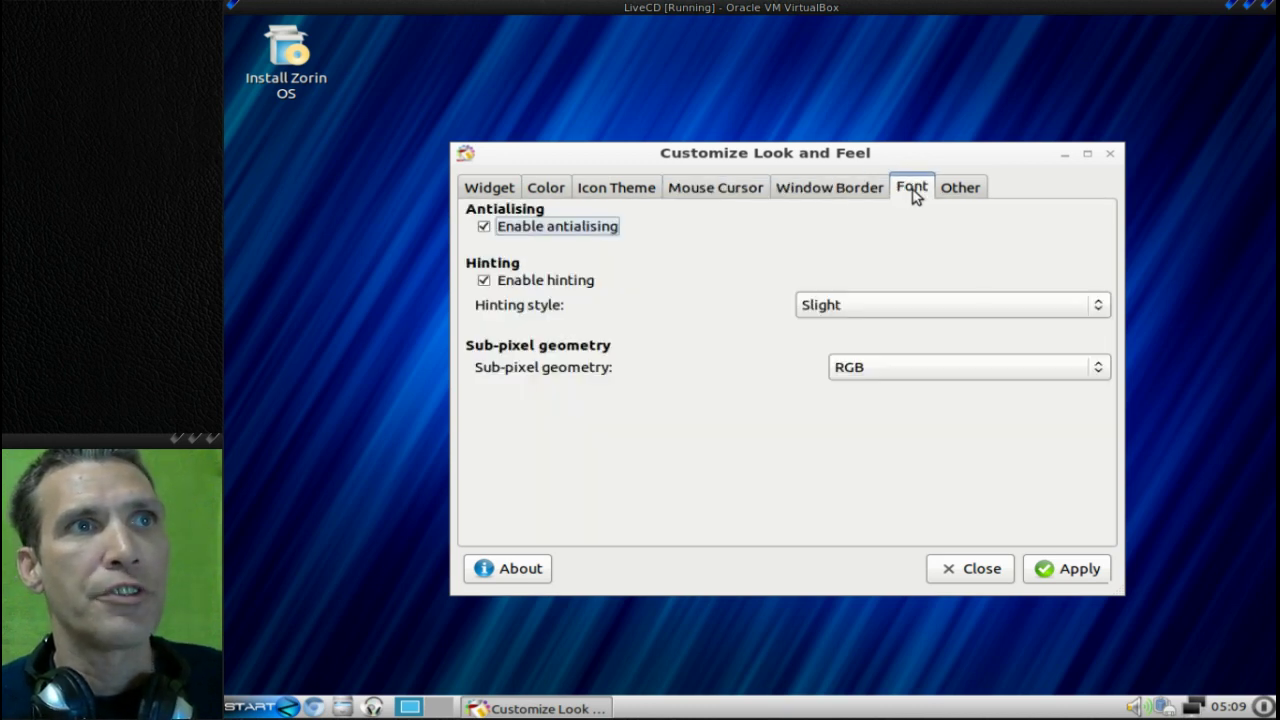
left_click(955, 190)
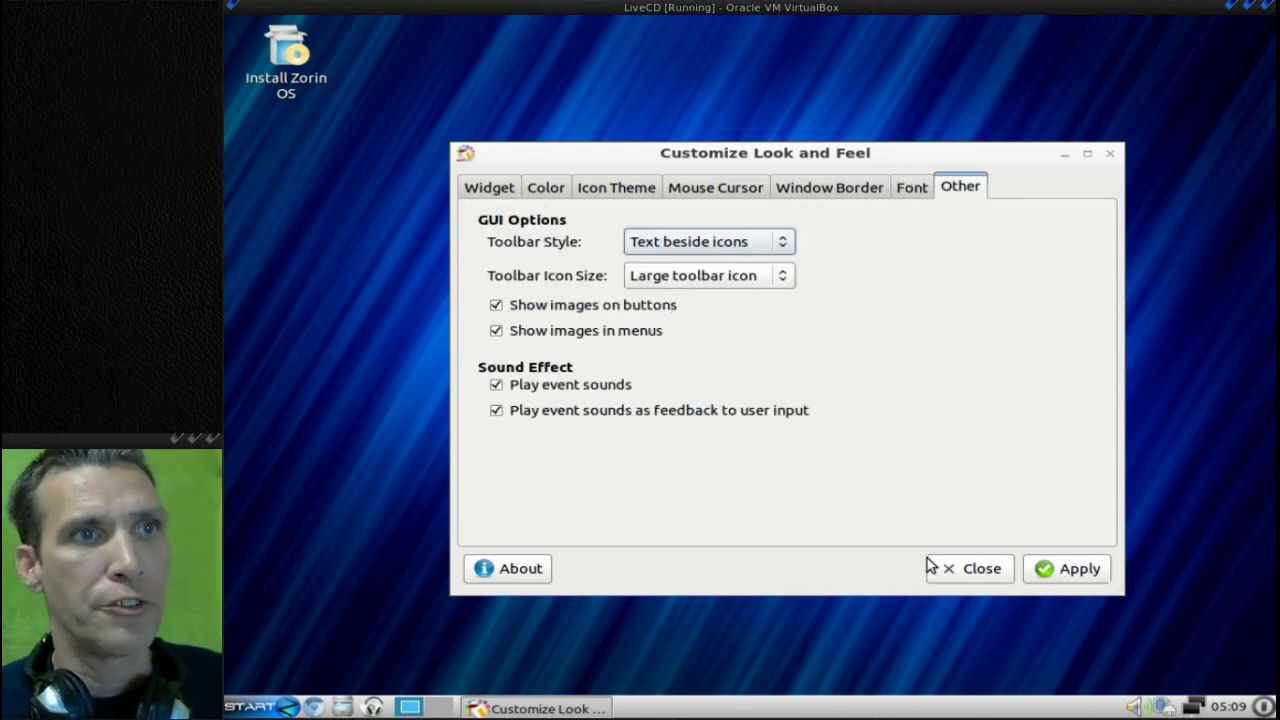
left_click(957, 574)
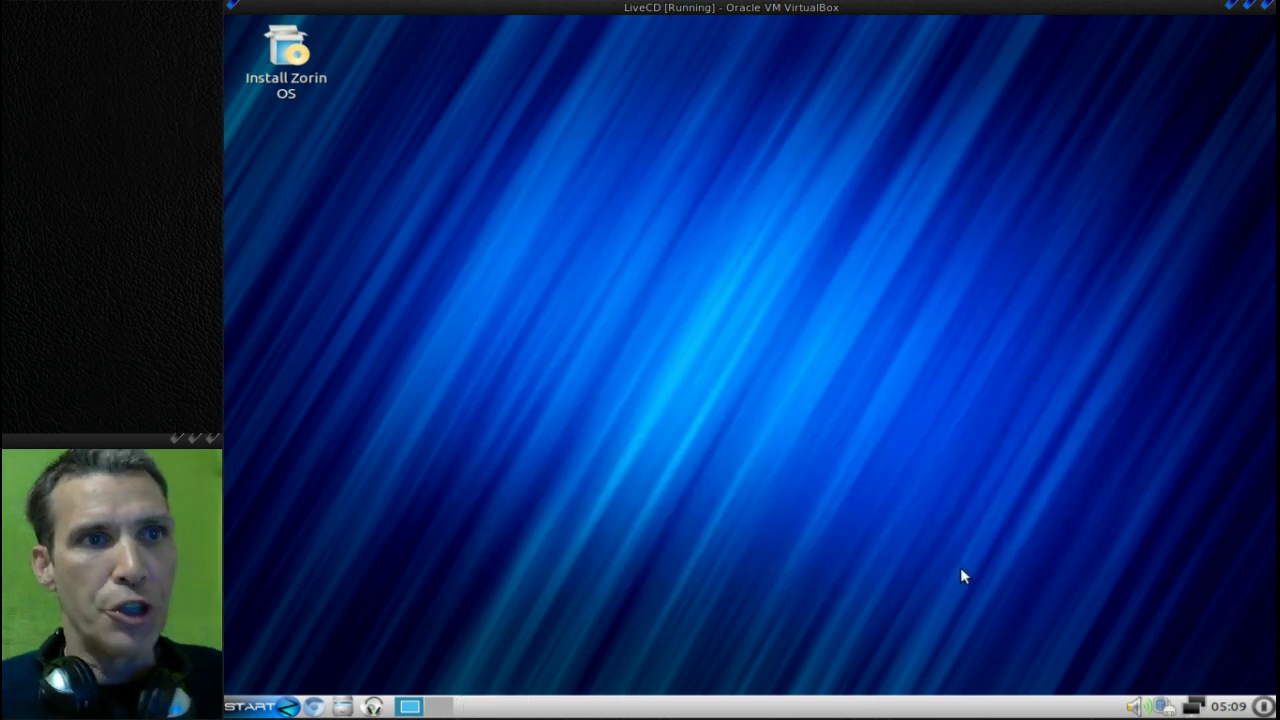